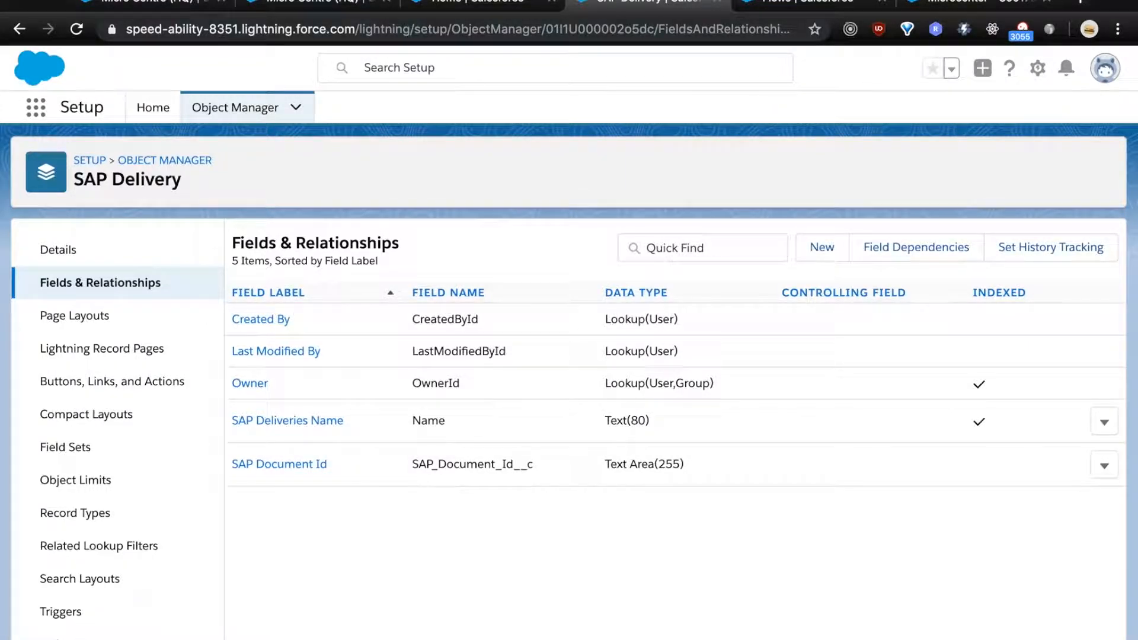
Search Setup for the Flow pages and open the SAP Delivery Search Flow from the flows list.
key(ctrl+Tab)
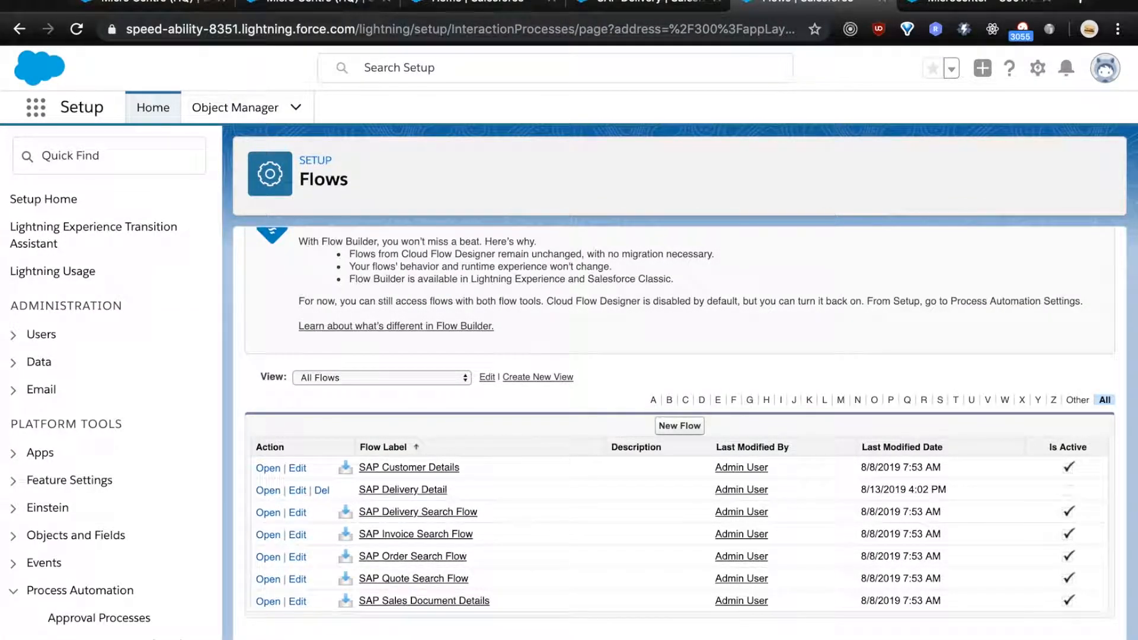
click(1037, 67)
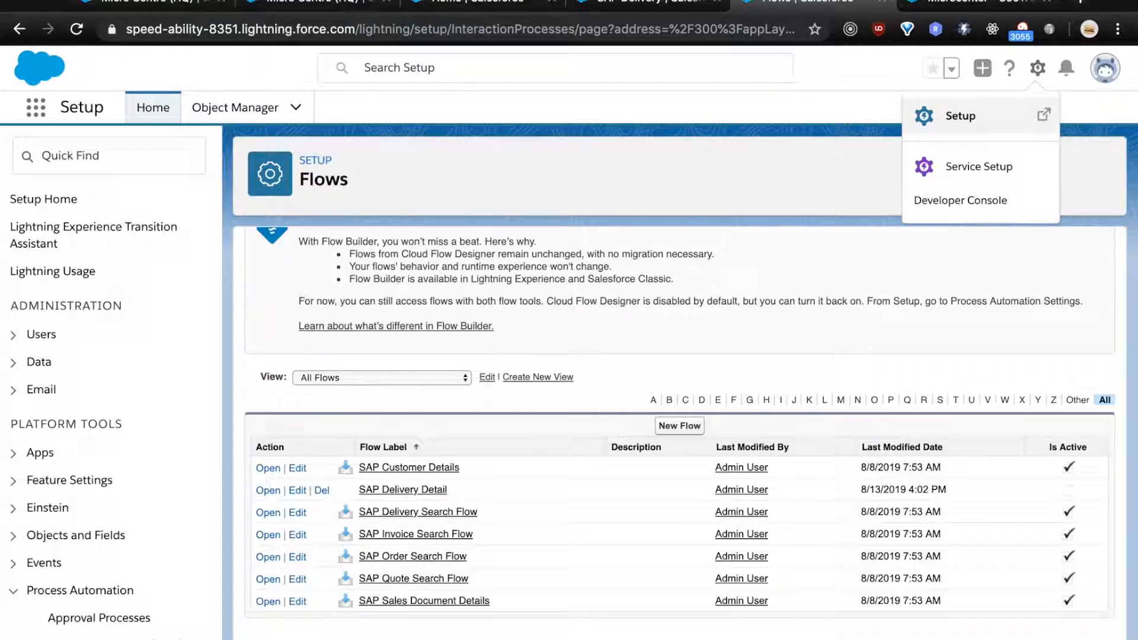
click(109, 156)
text(F)
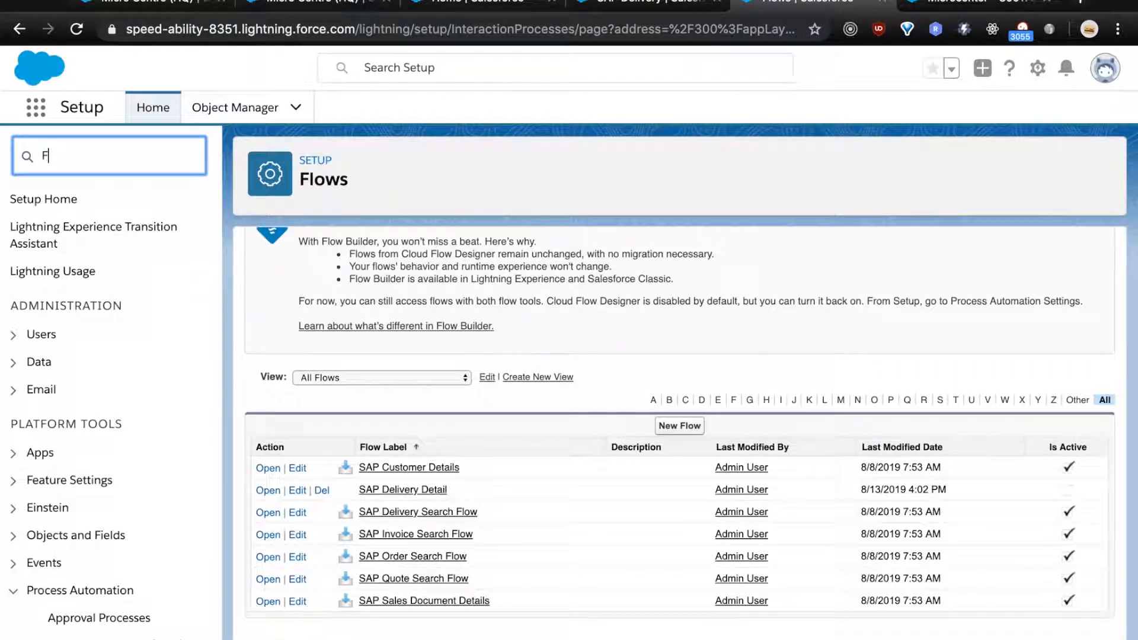
text(low)
scroll(111, 385, down, 5)
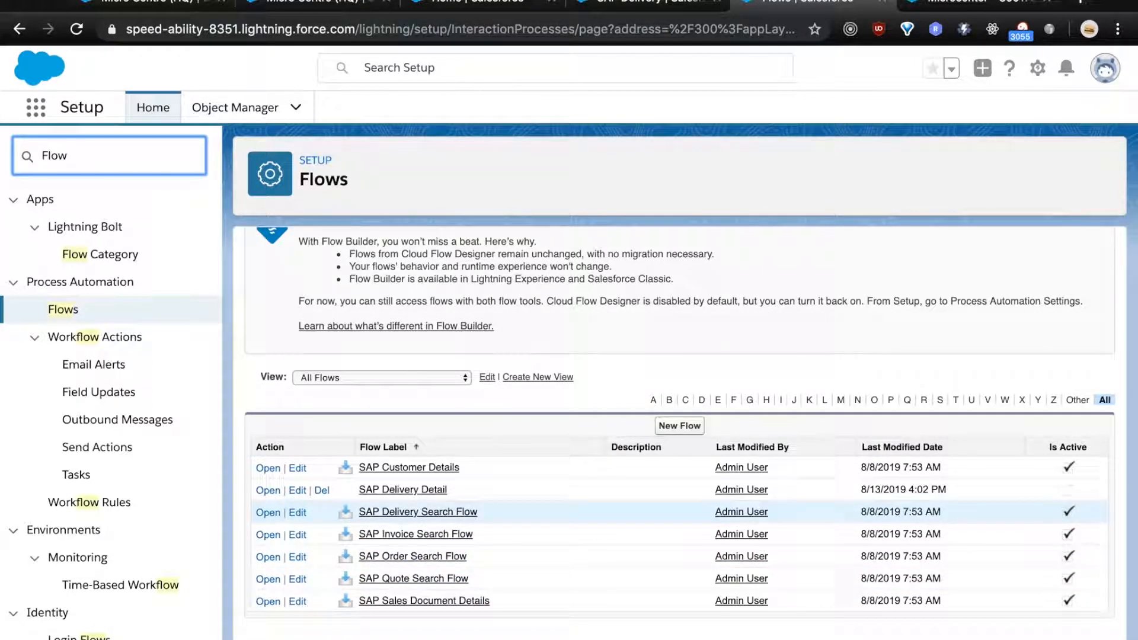
click(267, 512)
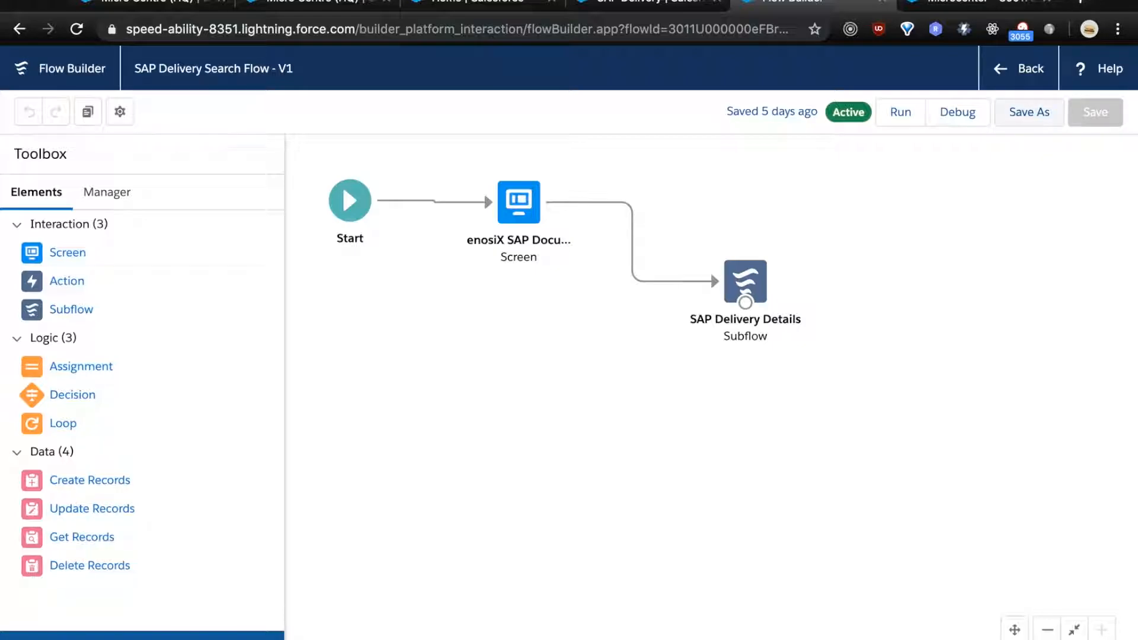
Leave the search flow without saving a copy and open the SAP Delivery Detail flow from the flows list.
click(1029, 112)
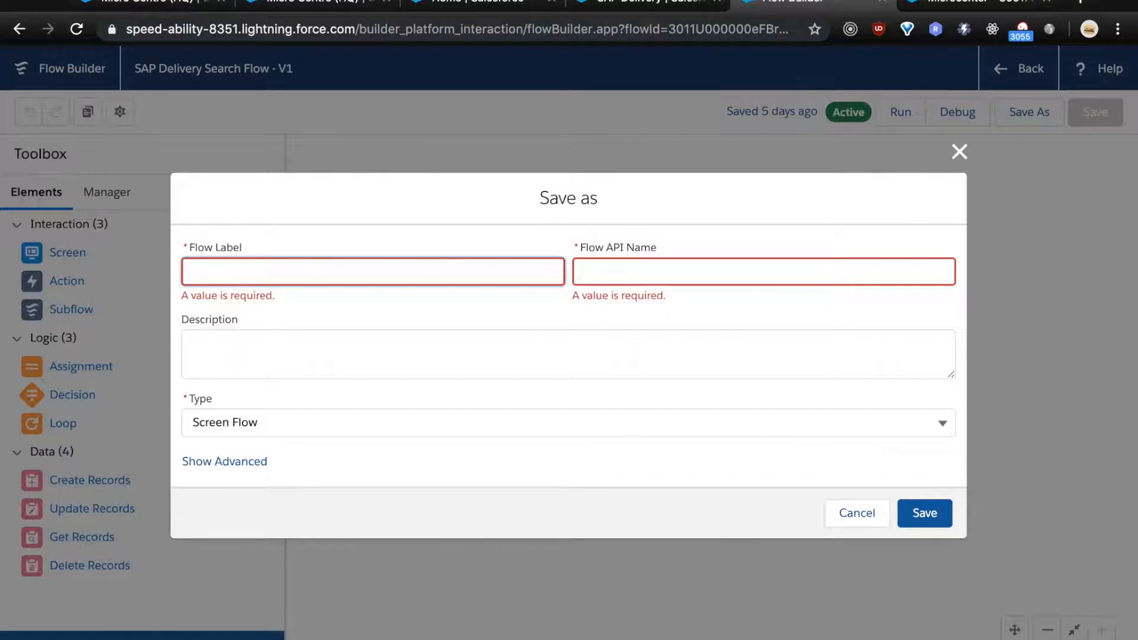
click(959, 152)
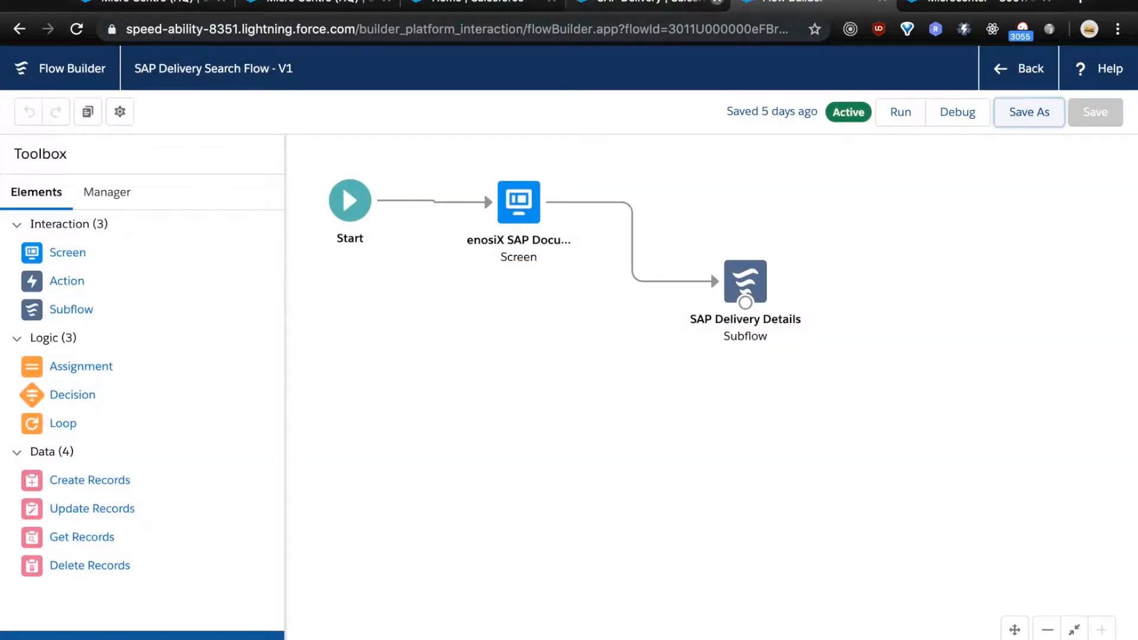
click(1018, 68)
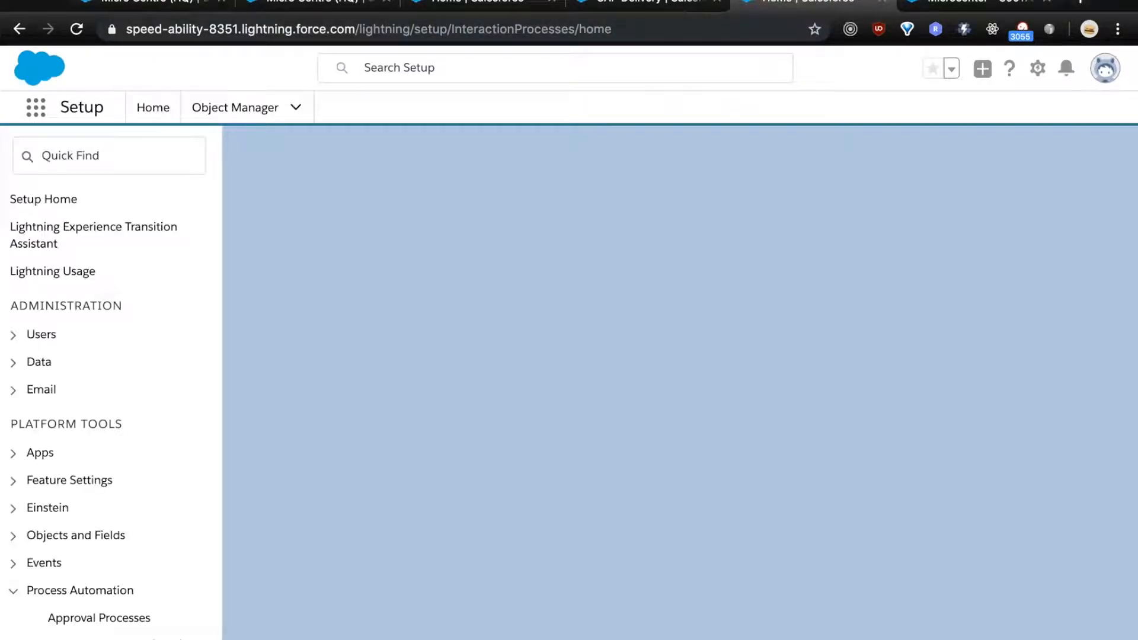
scroll(593, 496, down, 3)
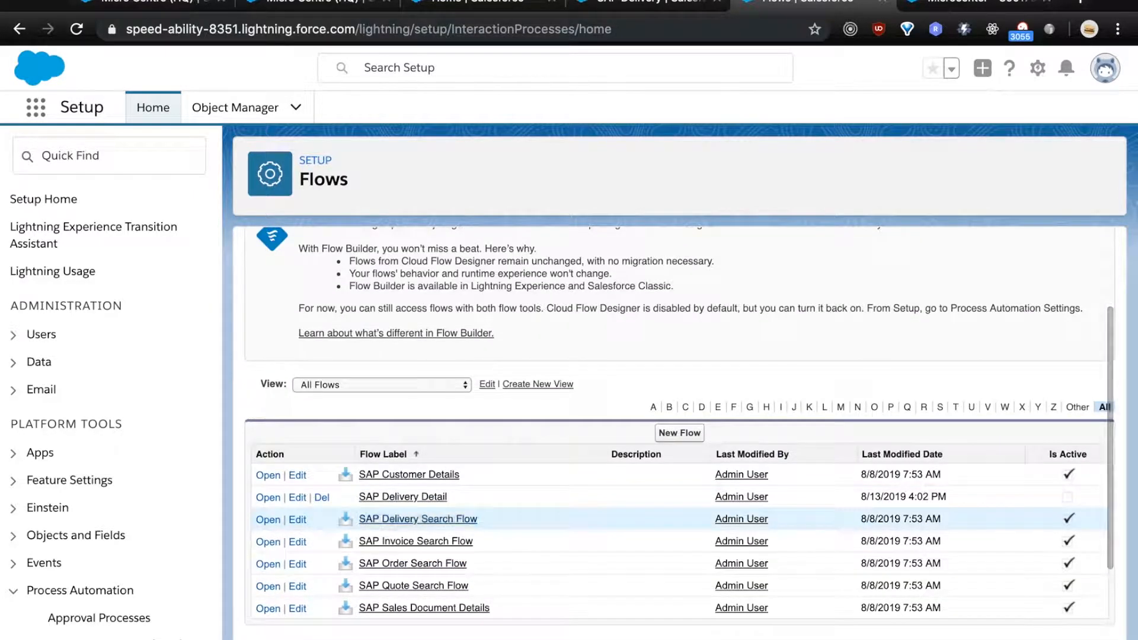
click(402, 496)
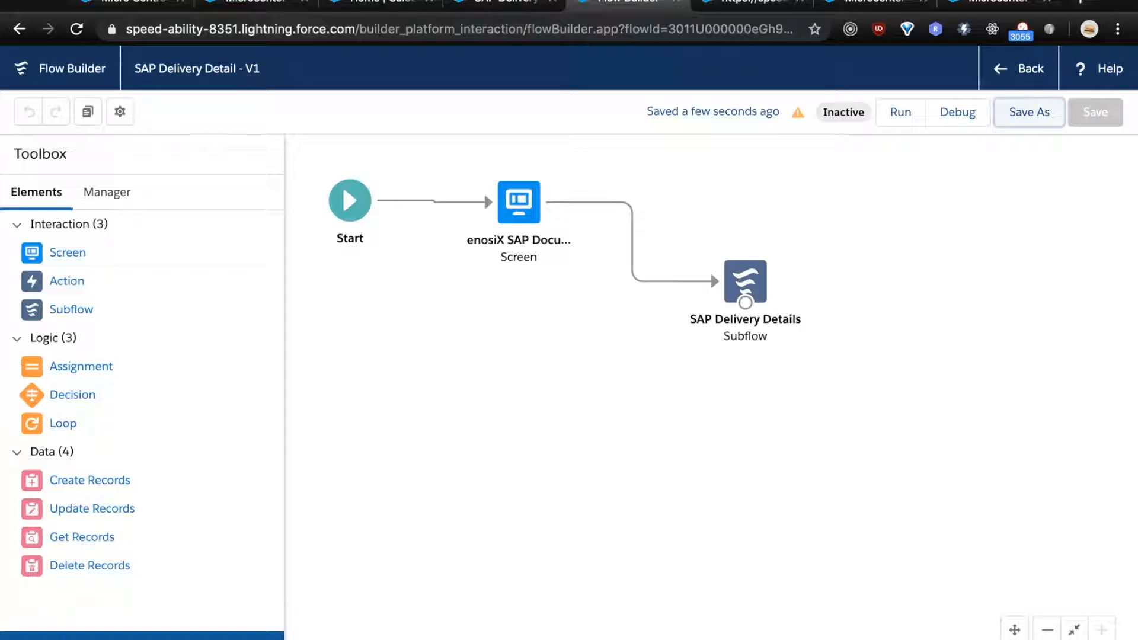
Delete the connector between Start and the enosiX SAP document screen element.
click(436, 201)
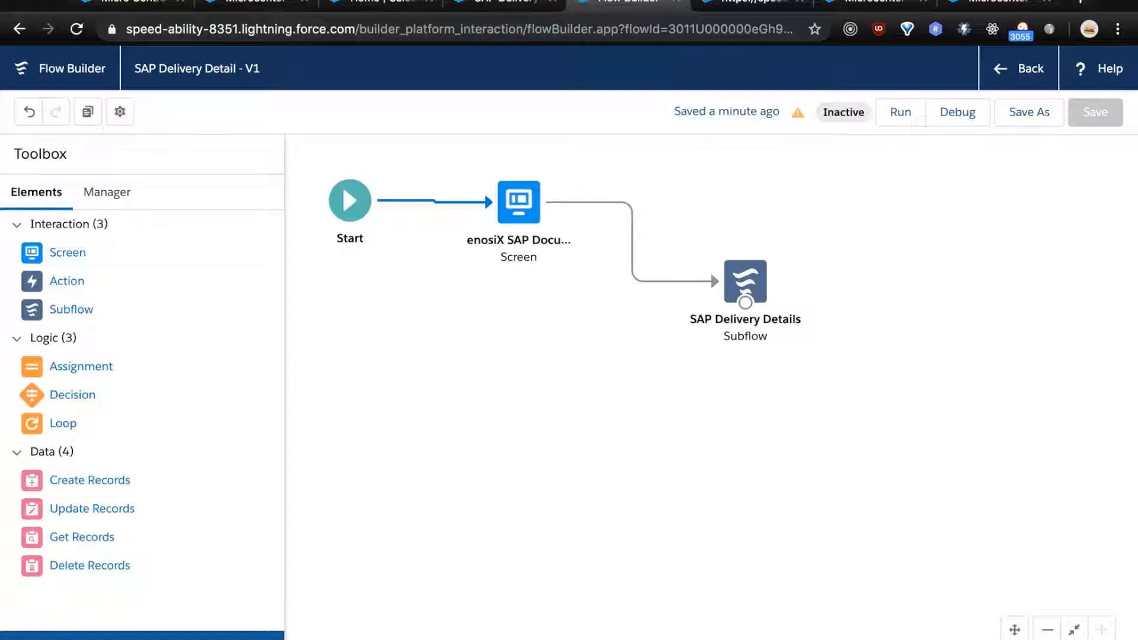
key(Delete)
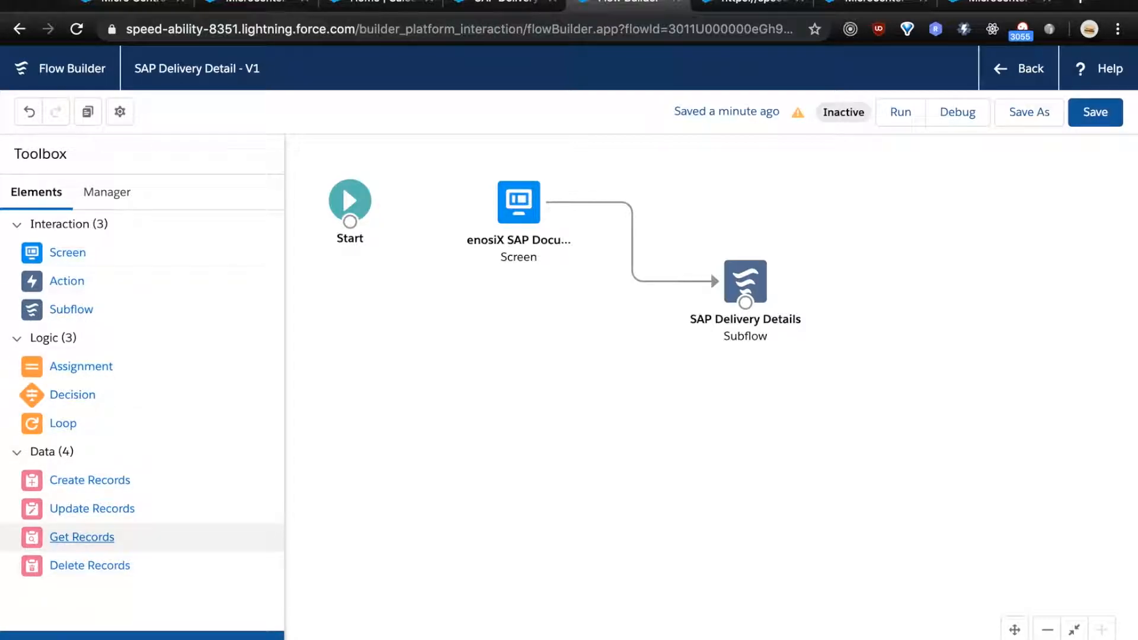
Add a Get Records element with getSalesforceSAPDelivery as both its label and API name.
click(82, 536)
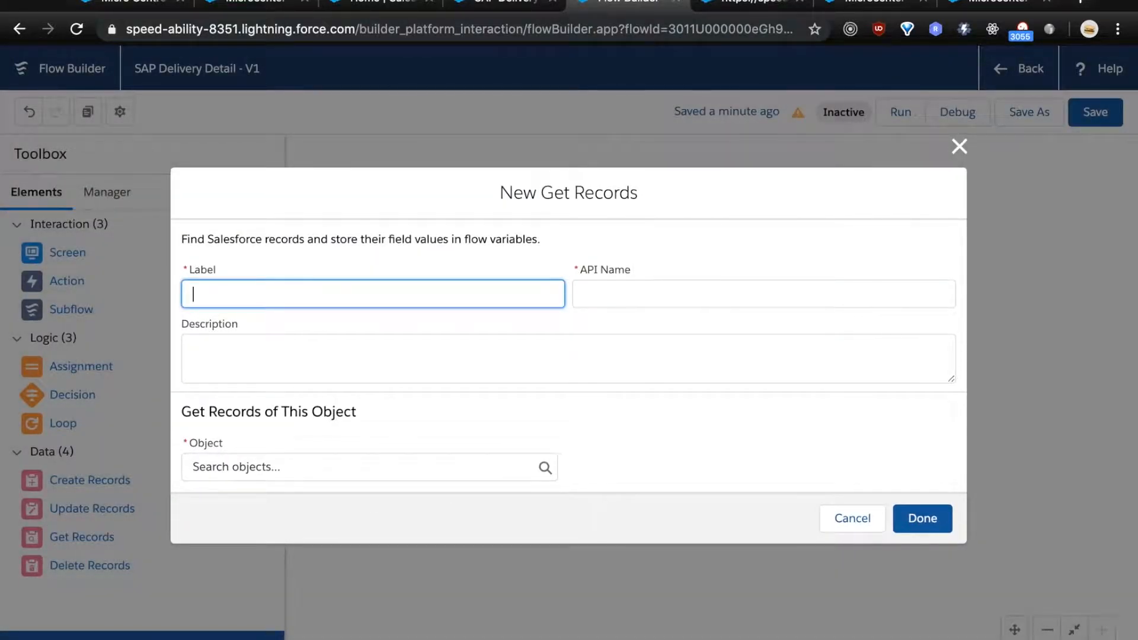
text(getSalesforceDelivery)
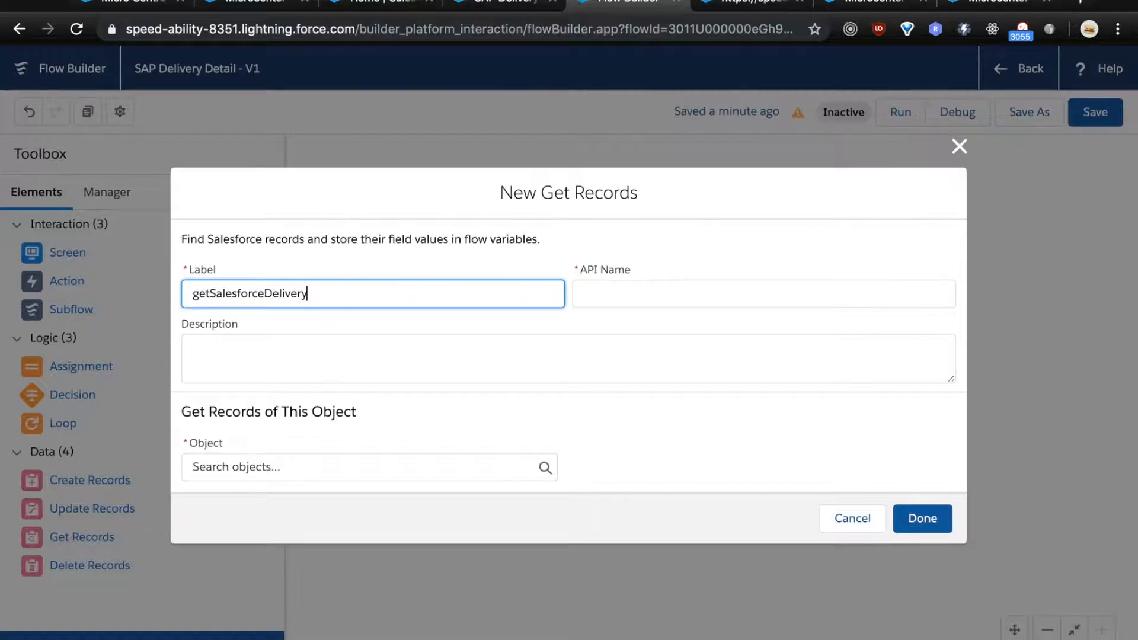
key(Tab)
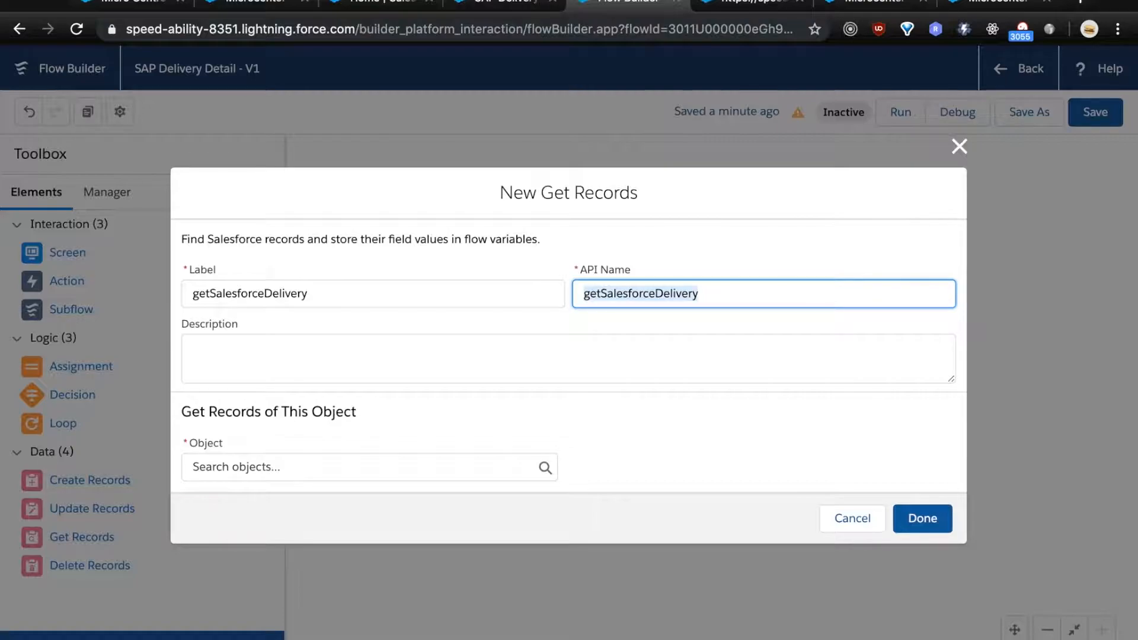
click(262, 294)
text(SAP)
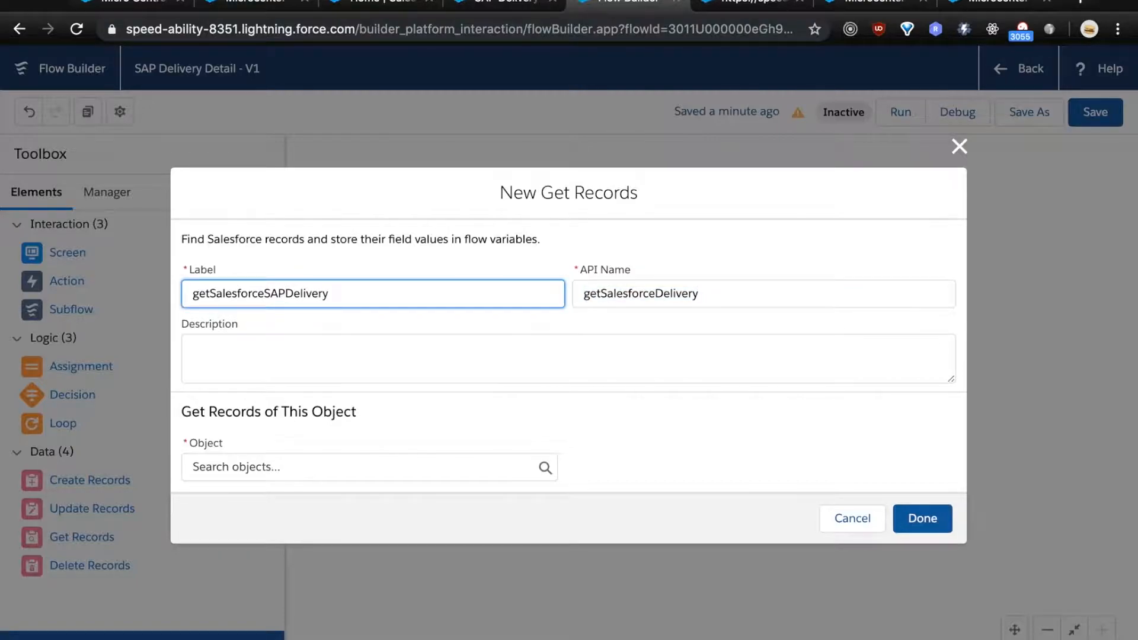
click(650, 293)
text(SAP)
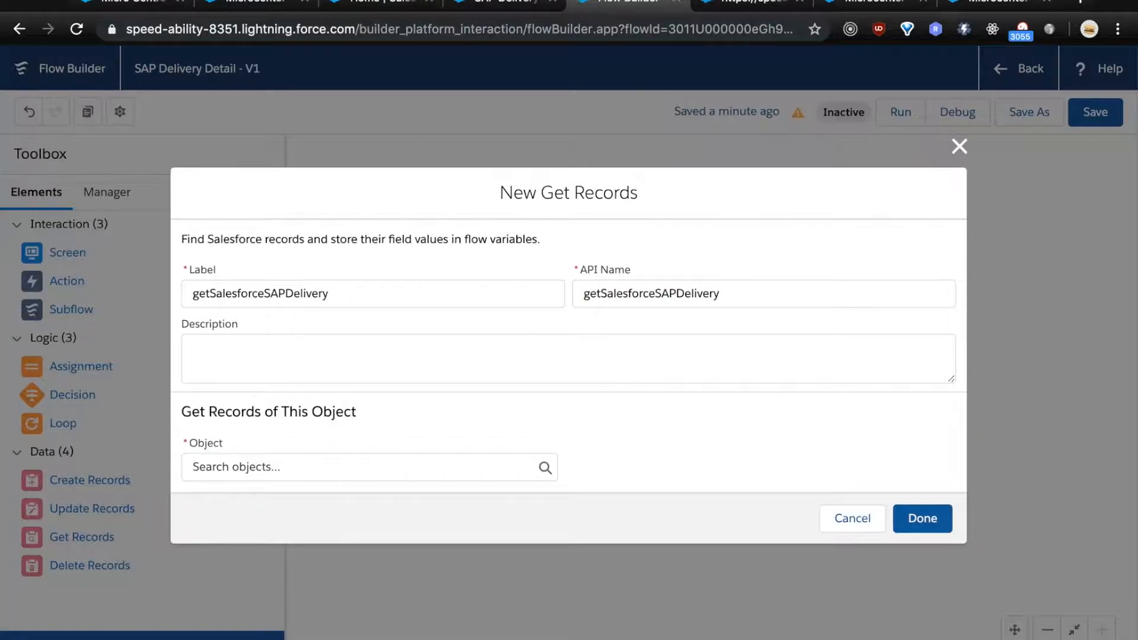
Choose SAP Delivery as the object whose records are retrieved.
click(355, 467)
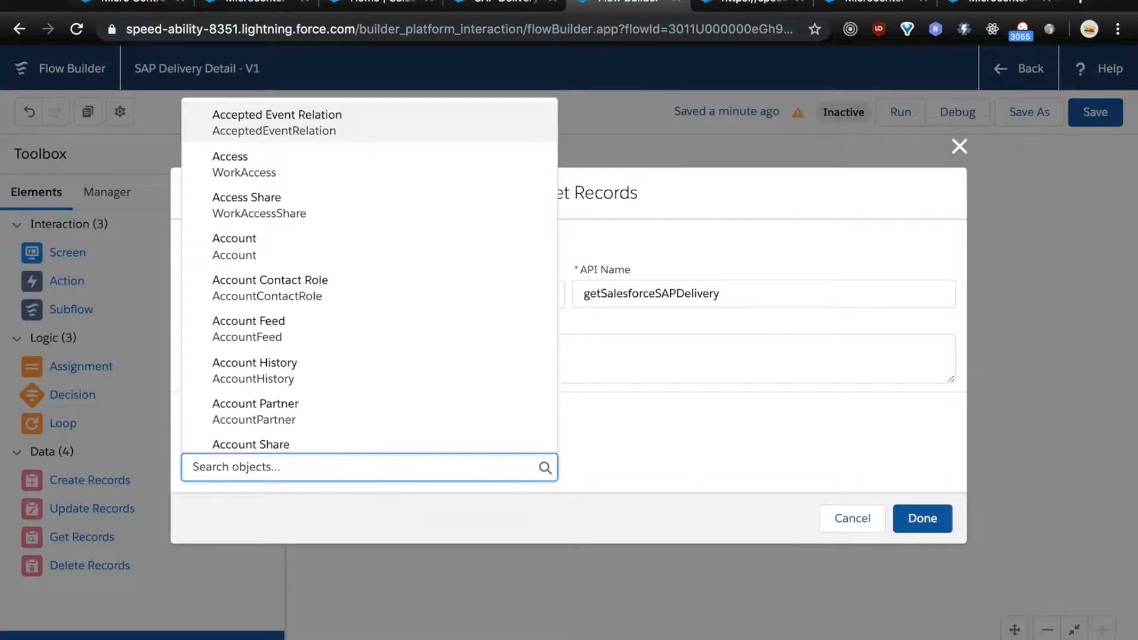
text(SAP)
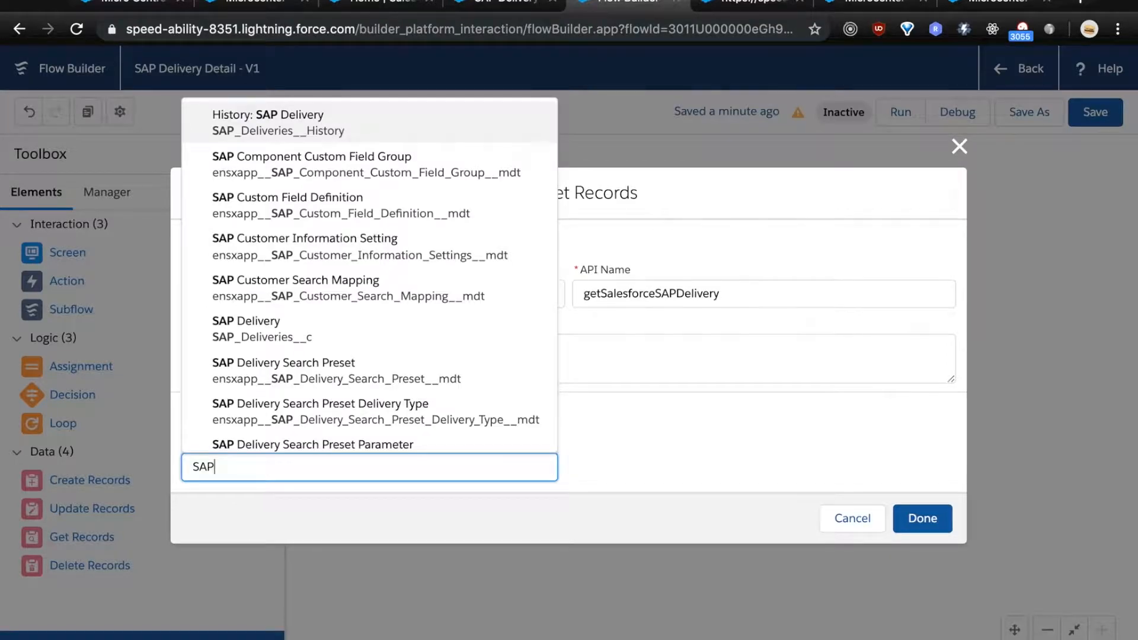
key(Return)
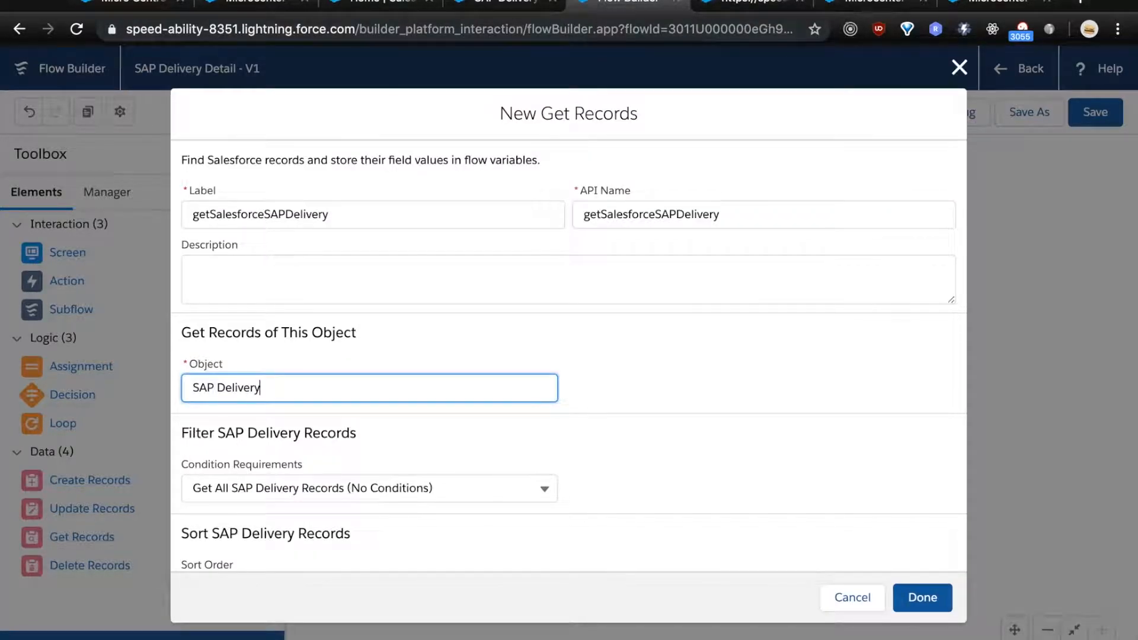
Filter the SAP Delivery records with Conditions are Met, requiring Id to equal {!recordId}.
scroll(568, 356, down, 2)
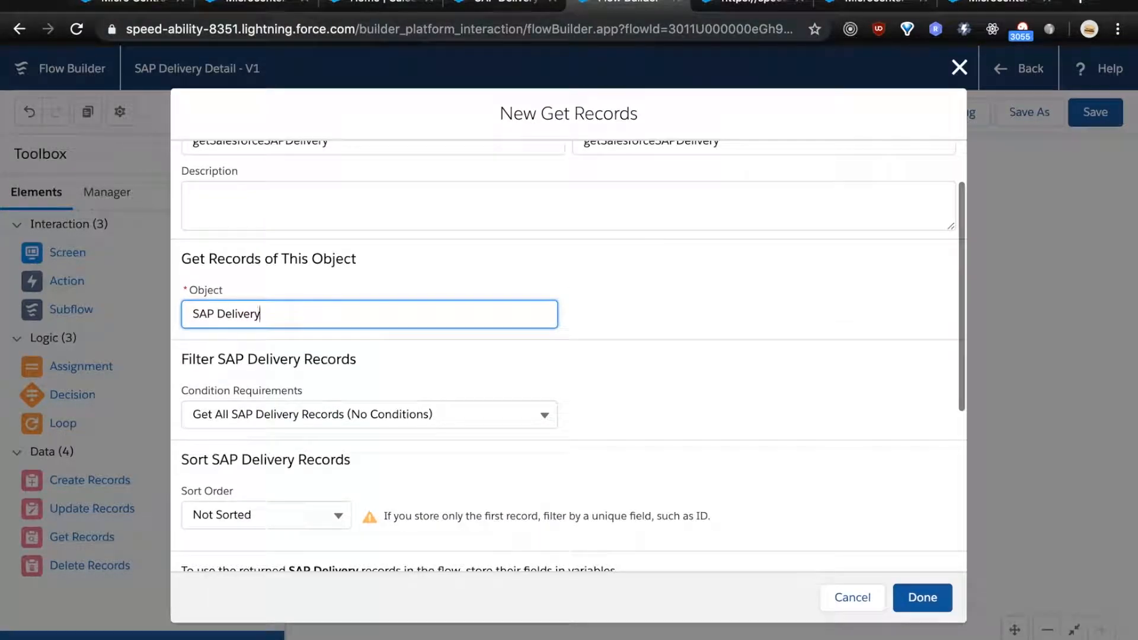
click(367, 415)
key(Down)
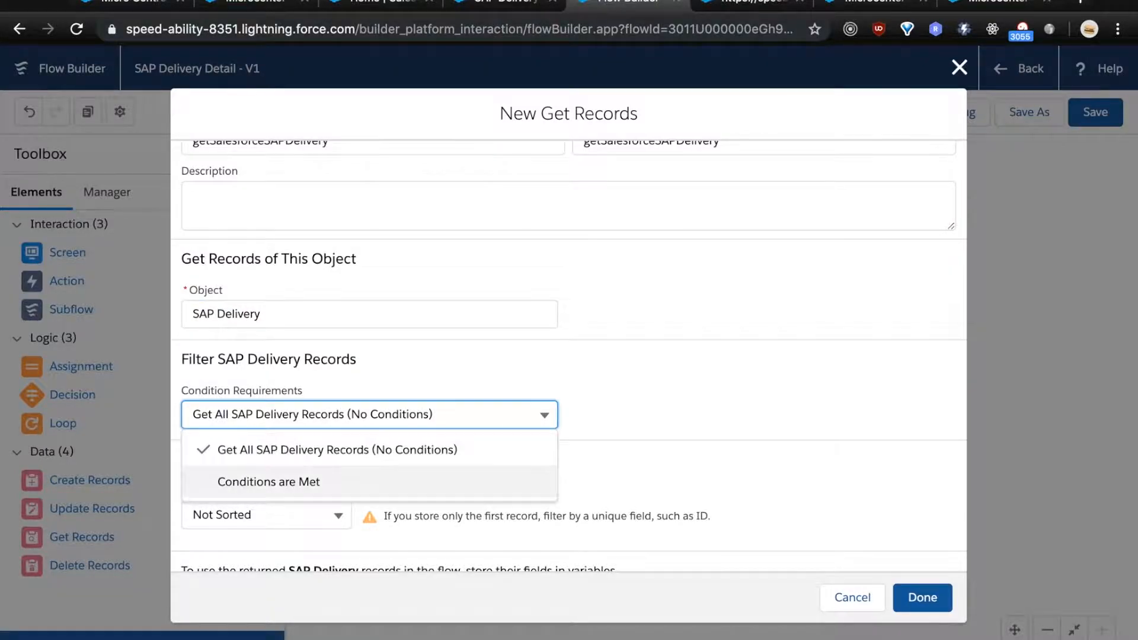
key(Return)
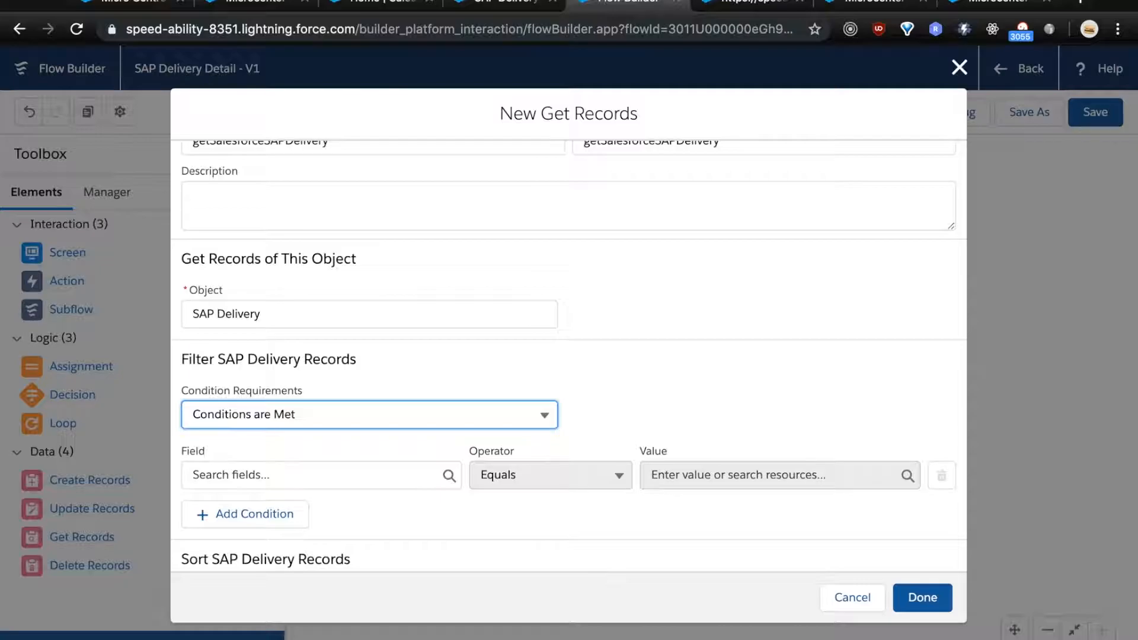
click(314, 475)
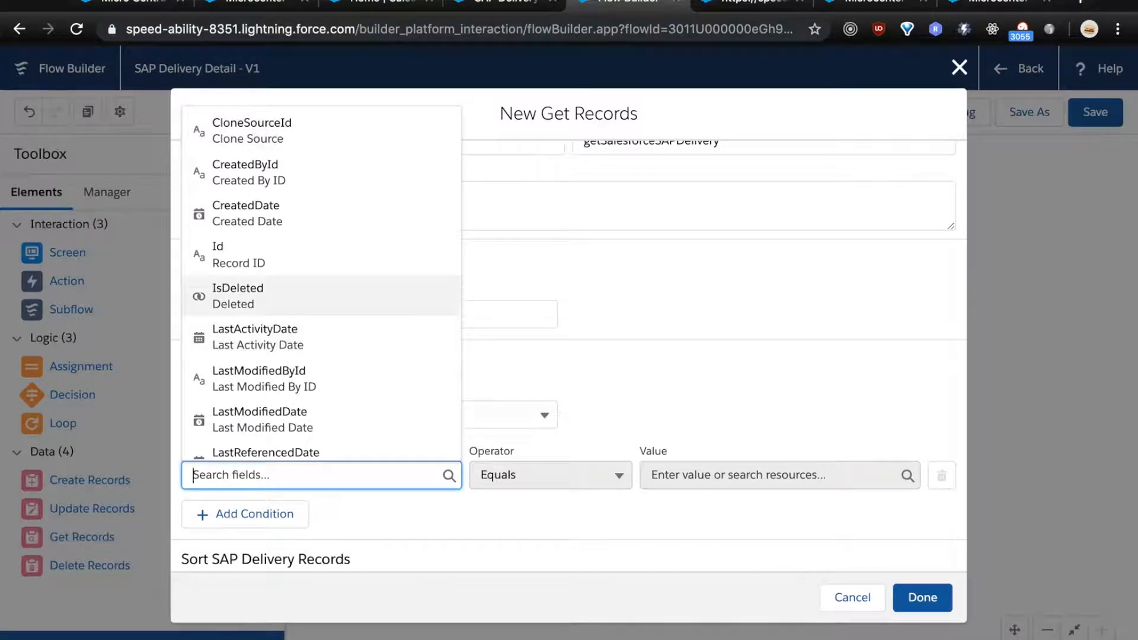
key(Return)
click(770, 475)
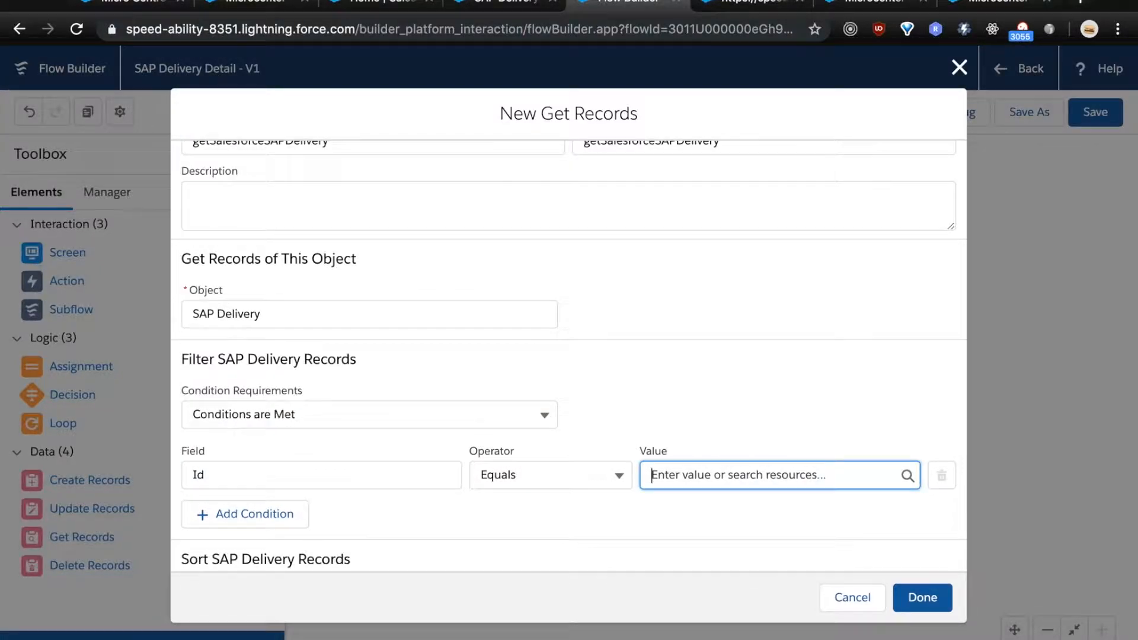
key(Return)
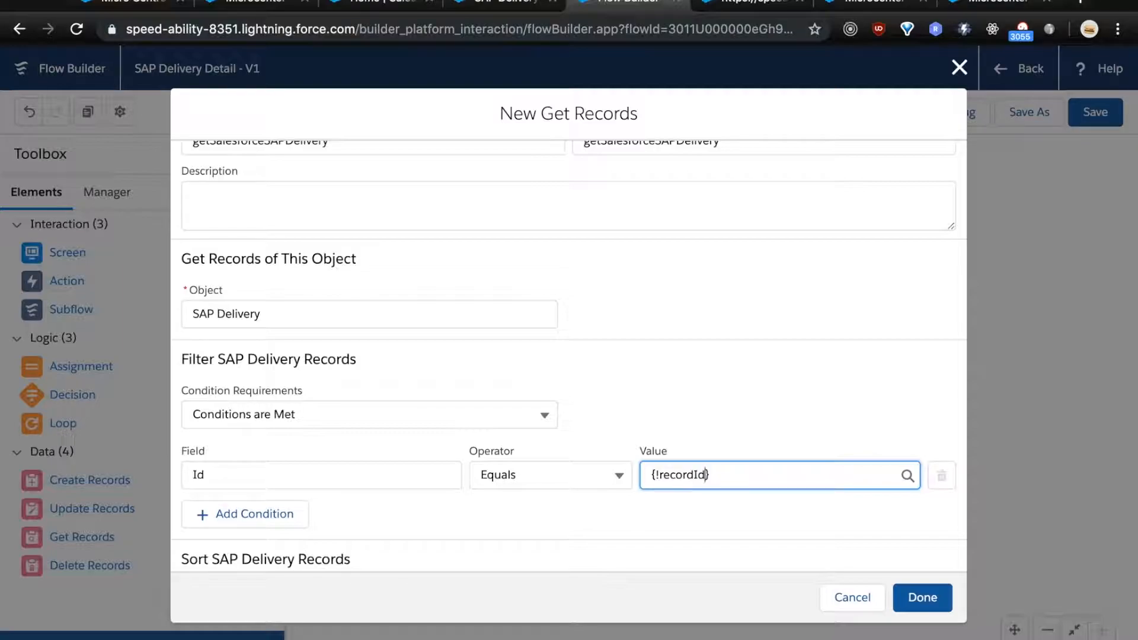
Store the returned SAP Delivery field values in separate variables.
scroll(569, 355, down, 4)
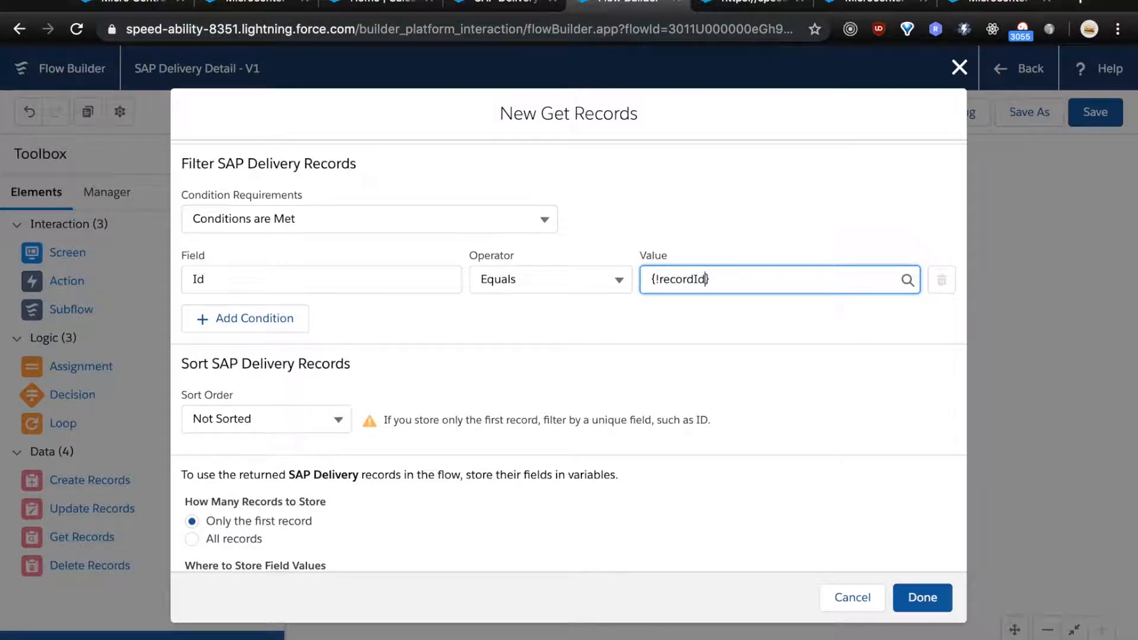
scroll(569, 355, down, 2)
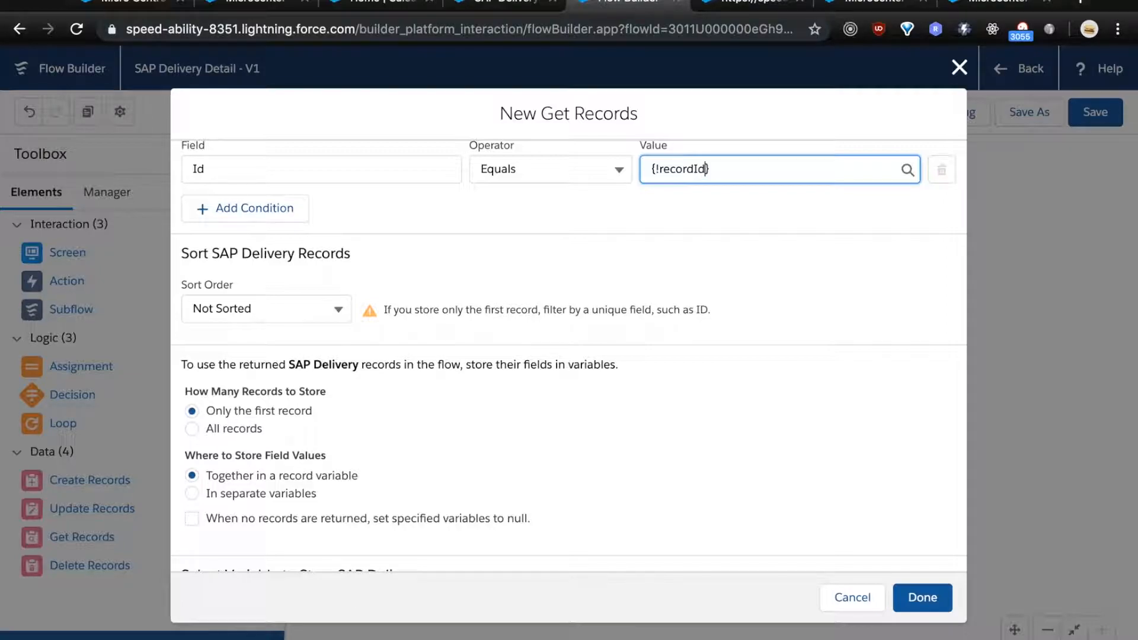
click(191, 493)
scroll(569, 356, down, 3)
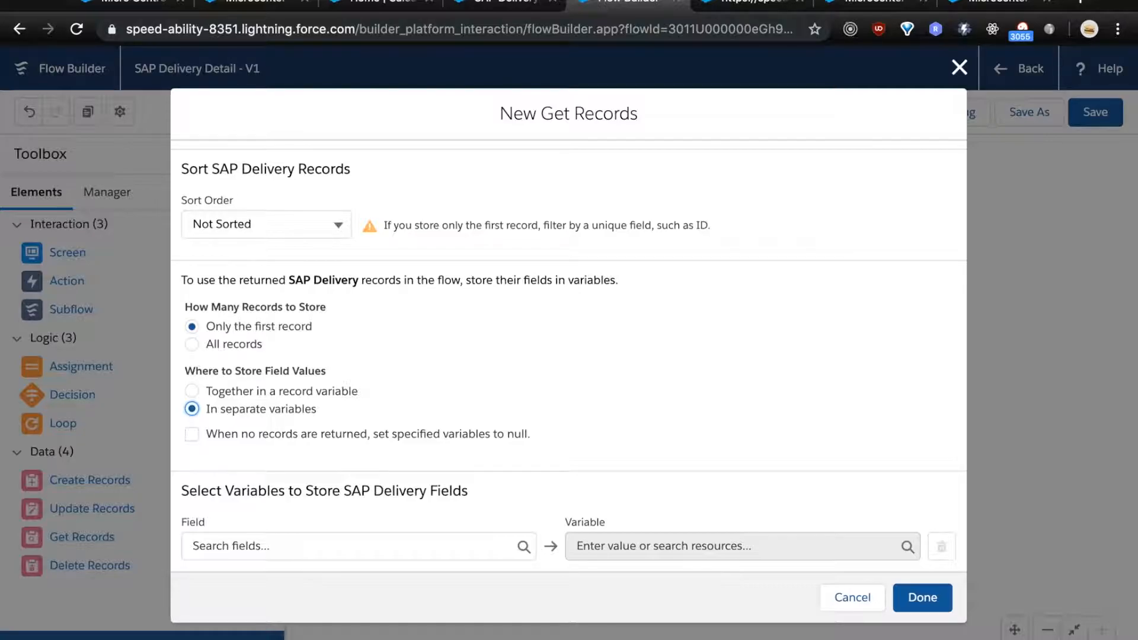
Map the SAP_Document_Id__c field to the {!selectedSAPDocumentId} variable and finish the Get Records element.
scroll(569, 367, down, 1)
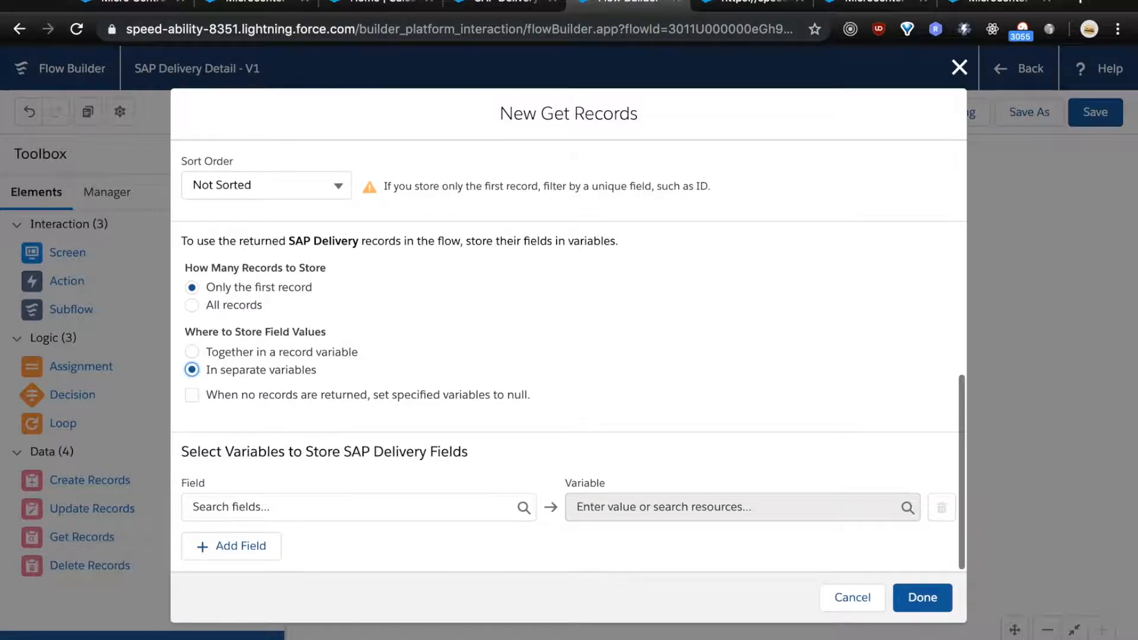
click(349, 507)
scroll(356, 356, down, 4)
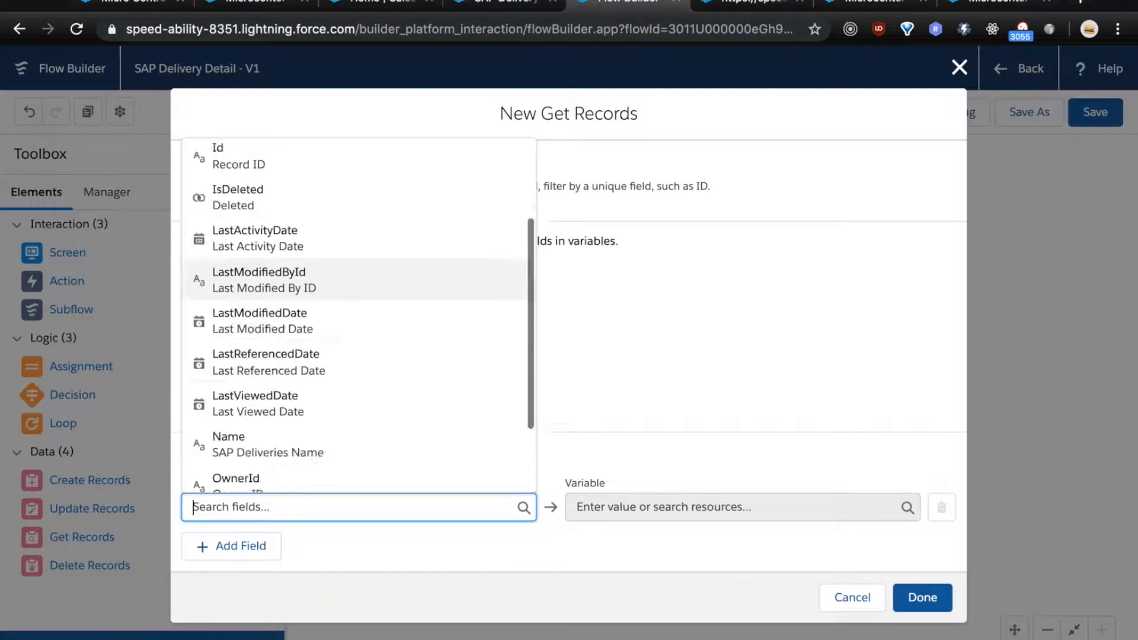
click(273, 426)
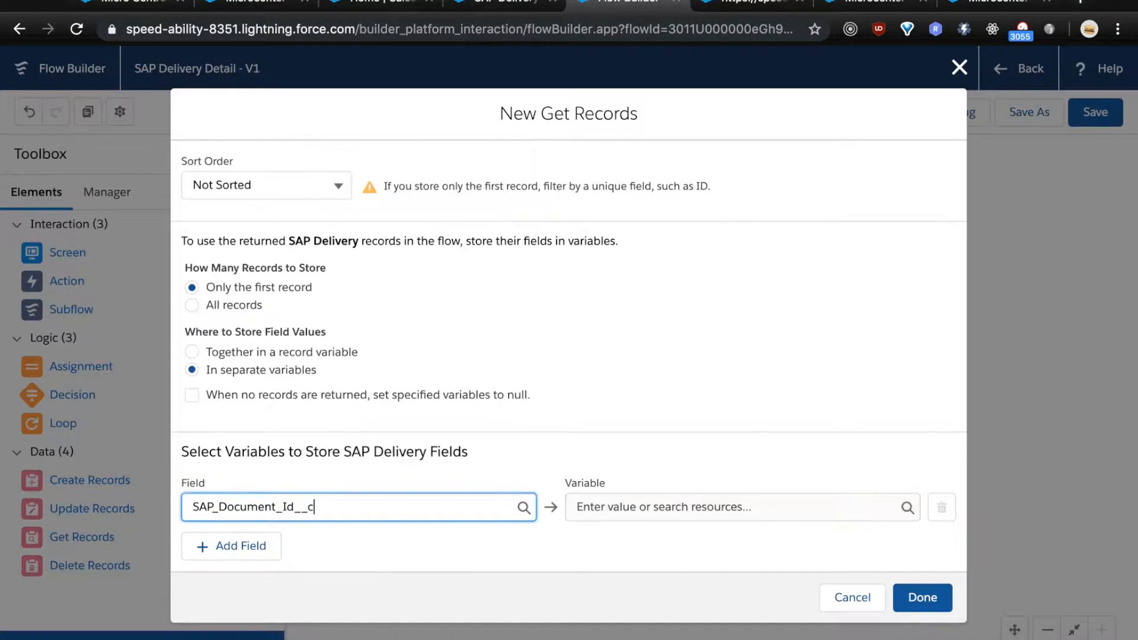
click(711, 506)
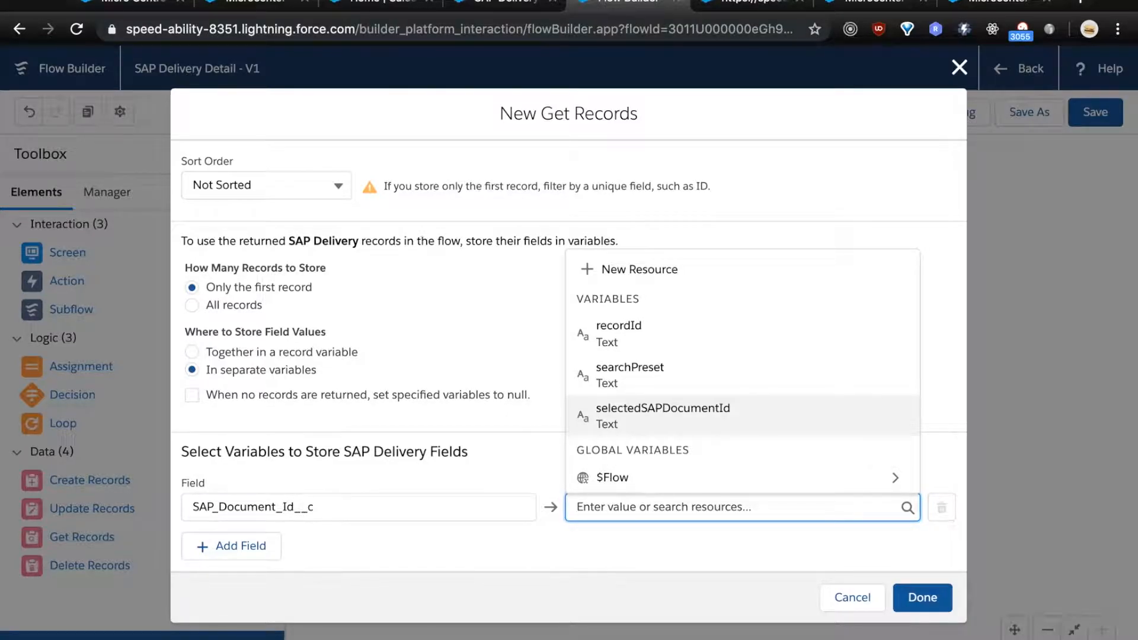
click(717, 415)
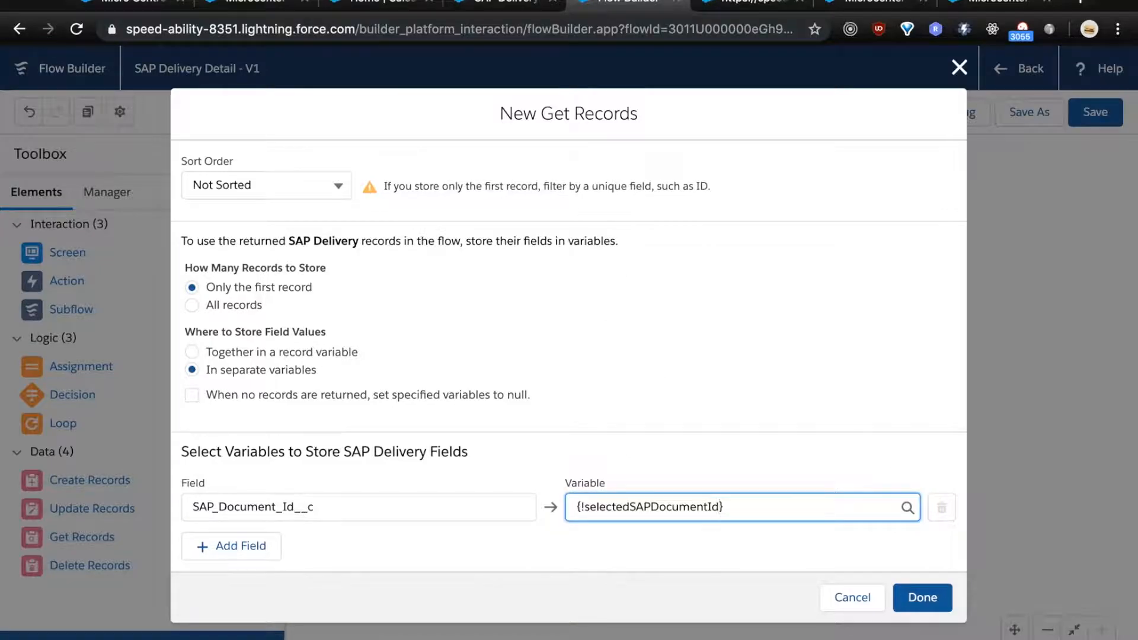
click(922, 597)
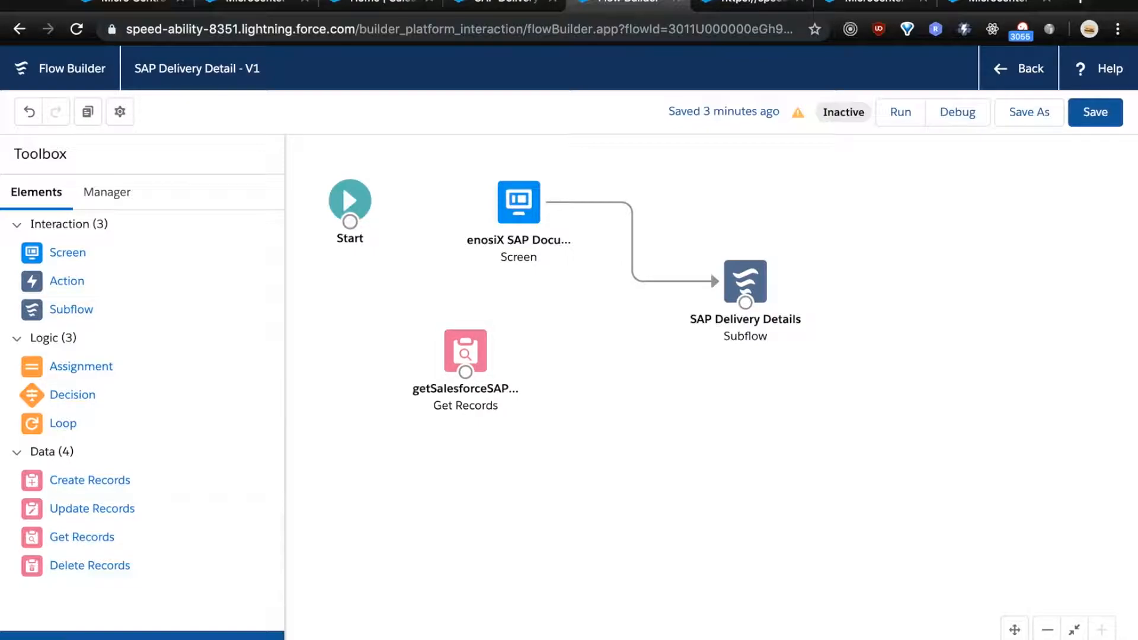
Reroute the flow from Start through the Get Records element to the SAP Delivery Details subflow, removing the connector from the enosiX screen.
drag(350, 221, 461, 369)
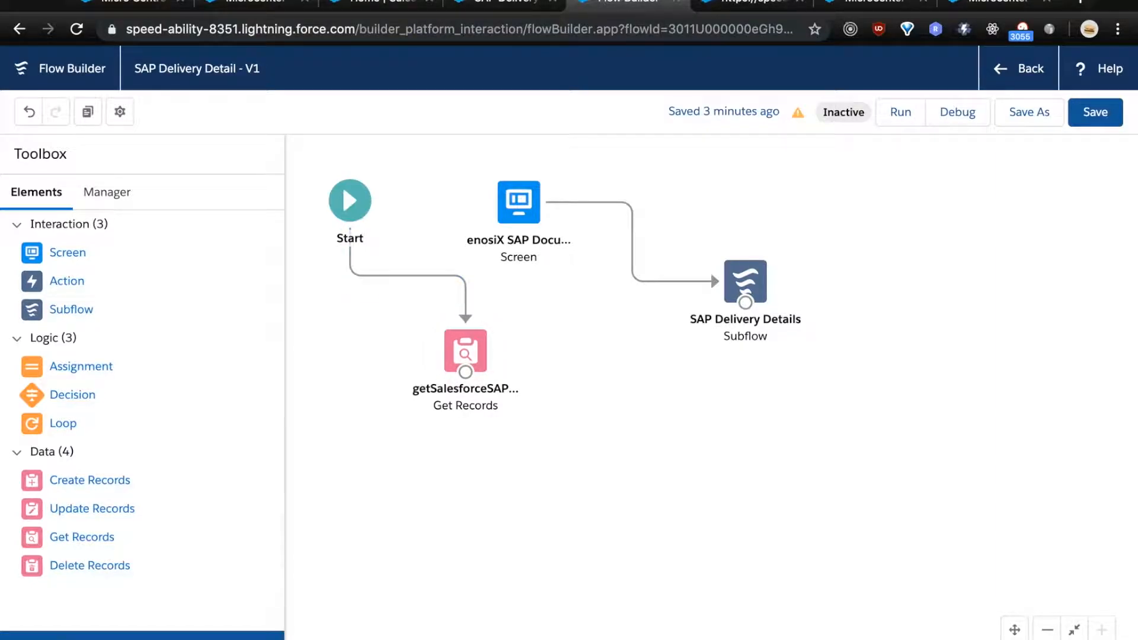
click(710, 276)
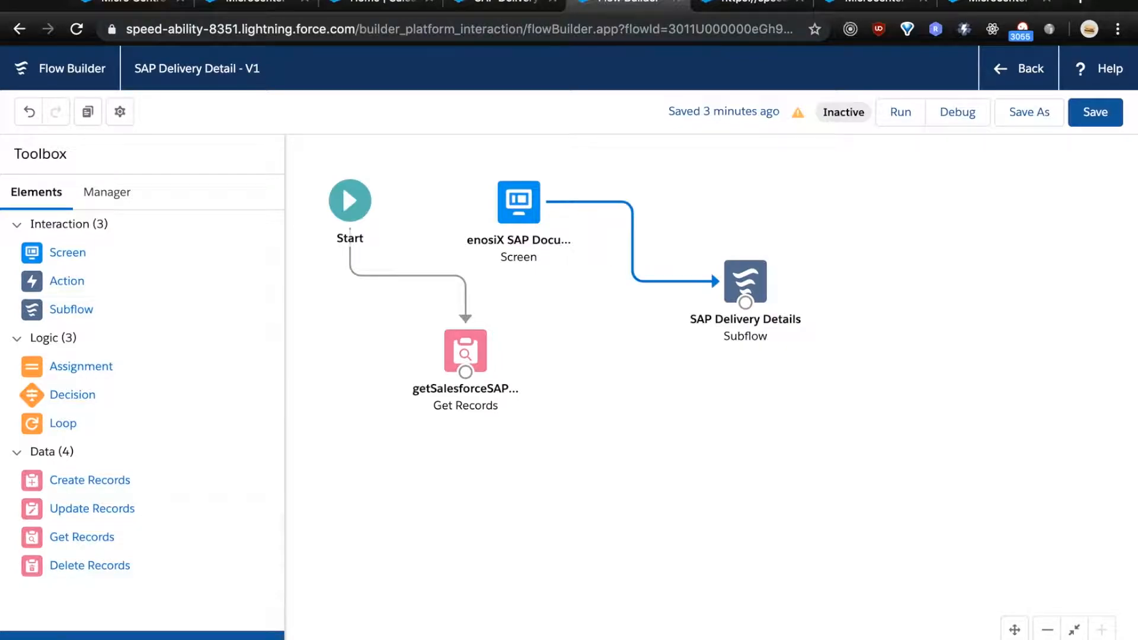
key(Delete)
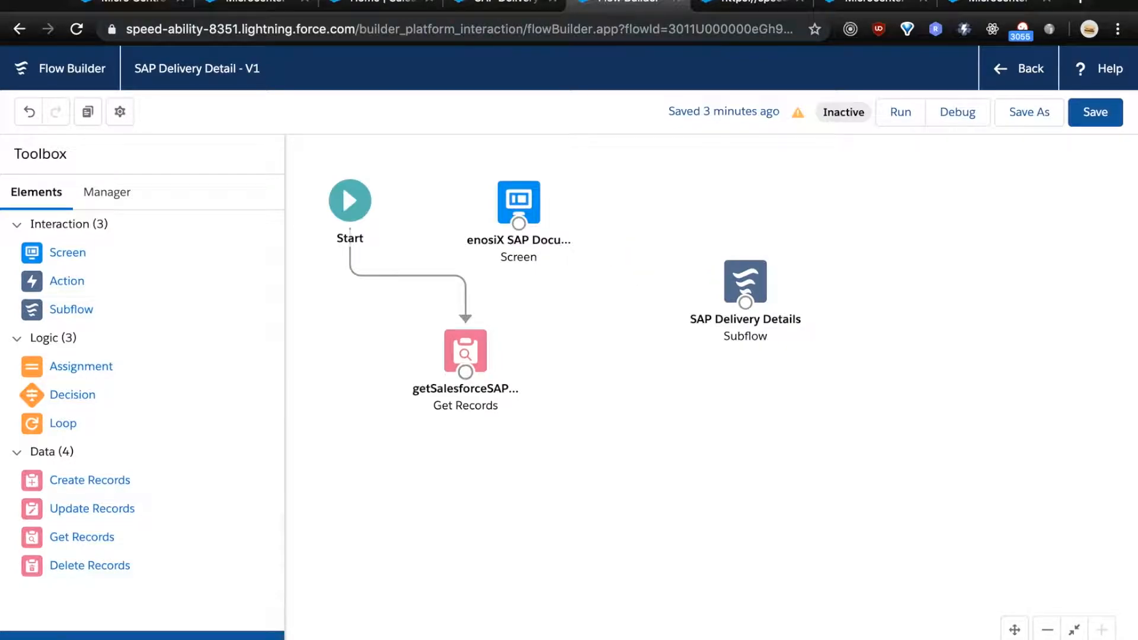
drag(466, 372, 737, 288)
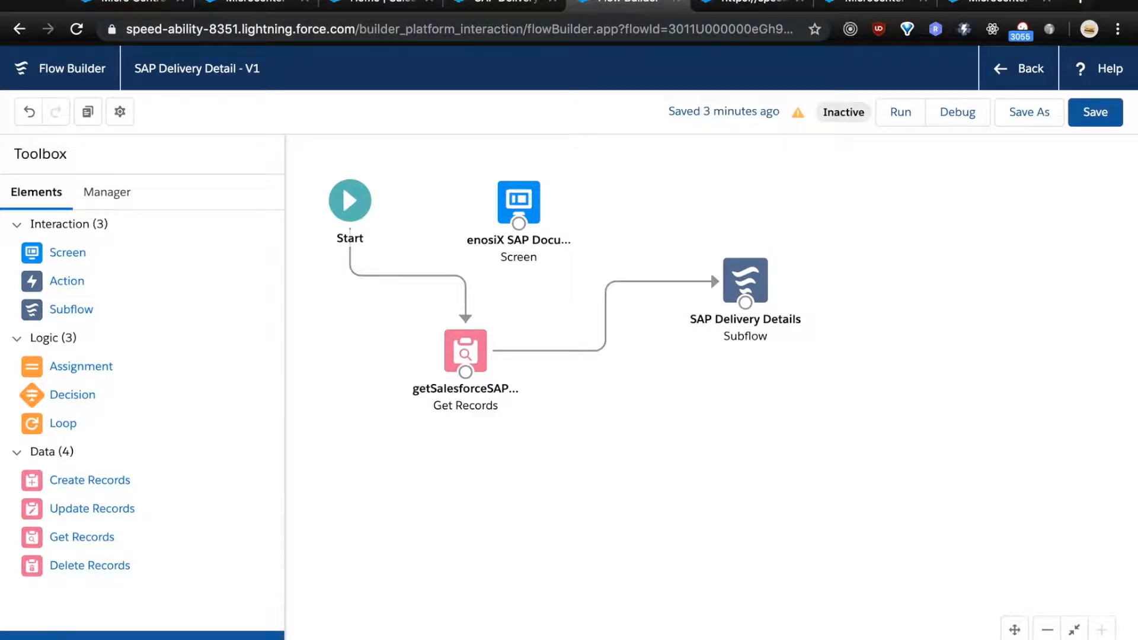
Review the input values of the SAP Delivery Details subflow and close its settings.
click(745, 279)
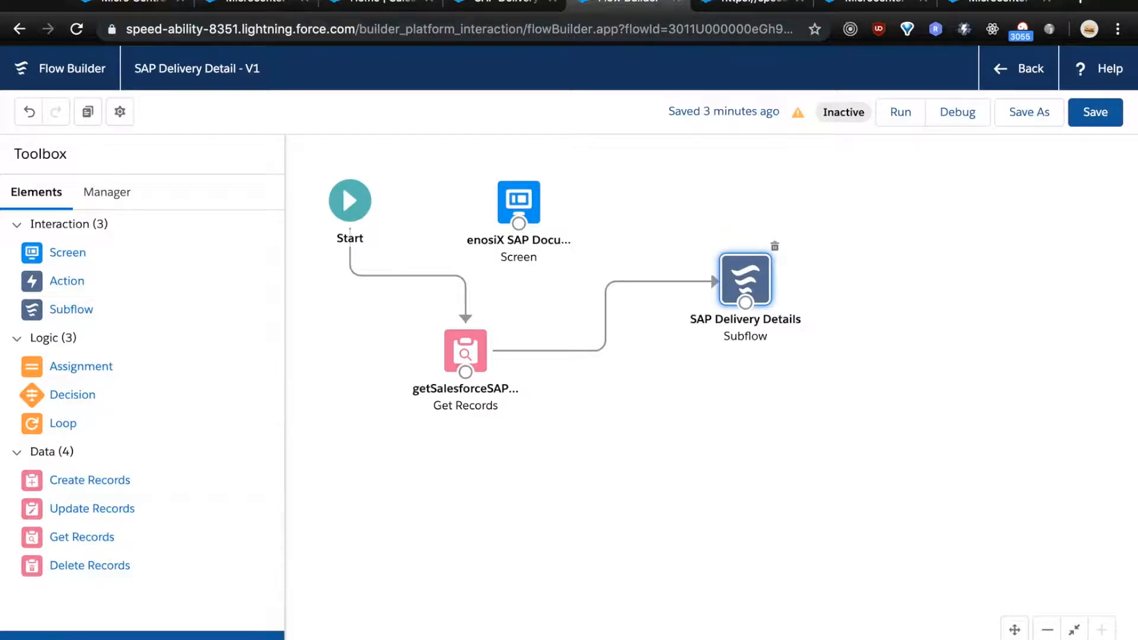
double_click(745, 280)
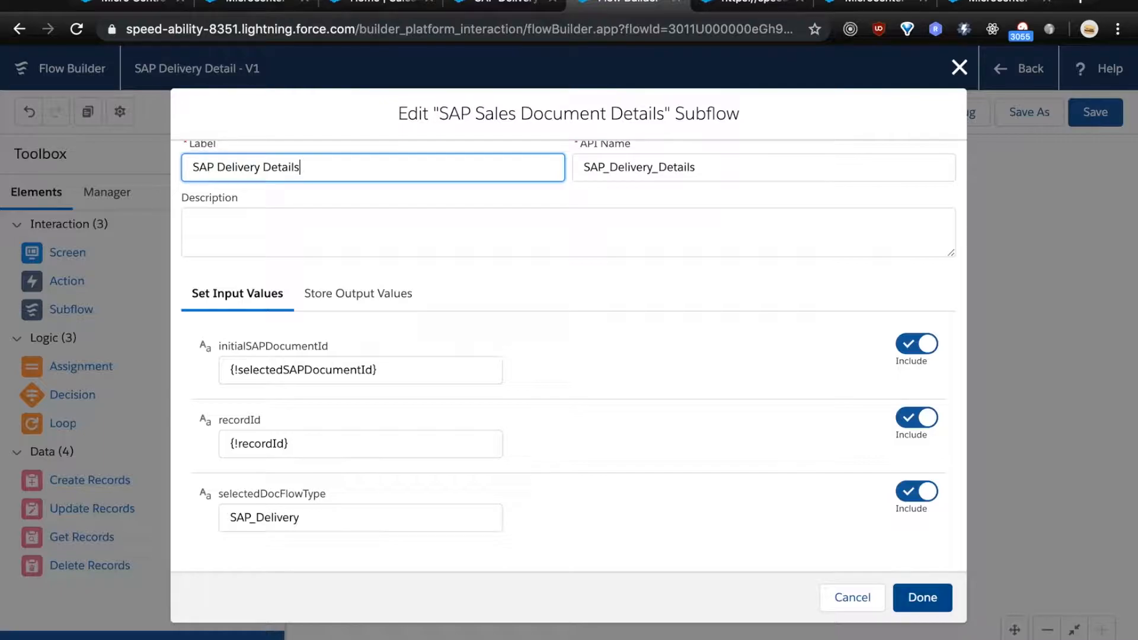
click(922, 597)
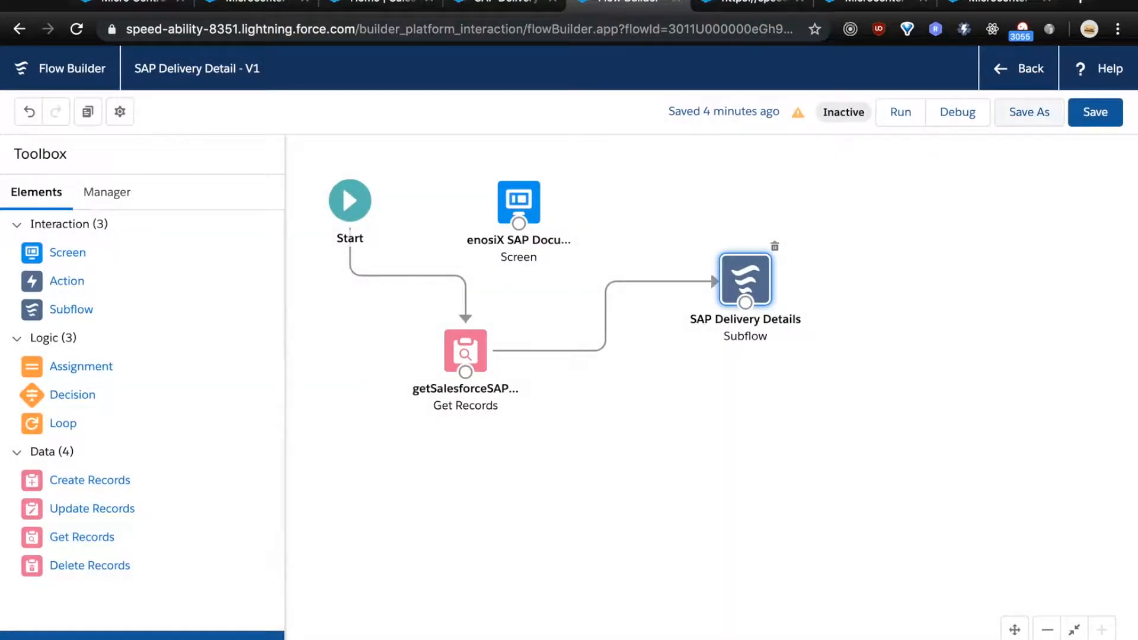
Save the SAP Delivery Detail flow as a new version, review the listed issues and dismiss them.
click(1029, 112)
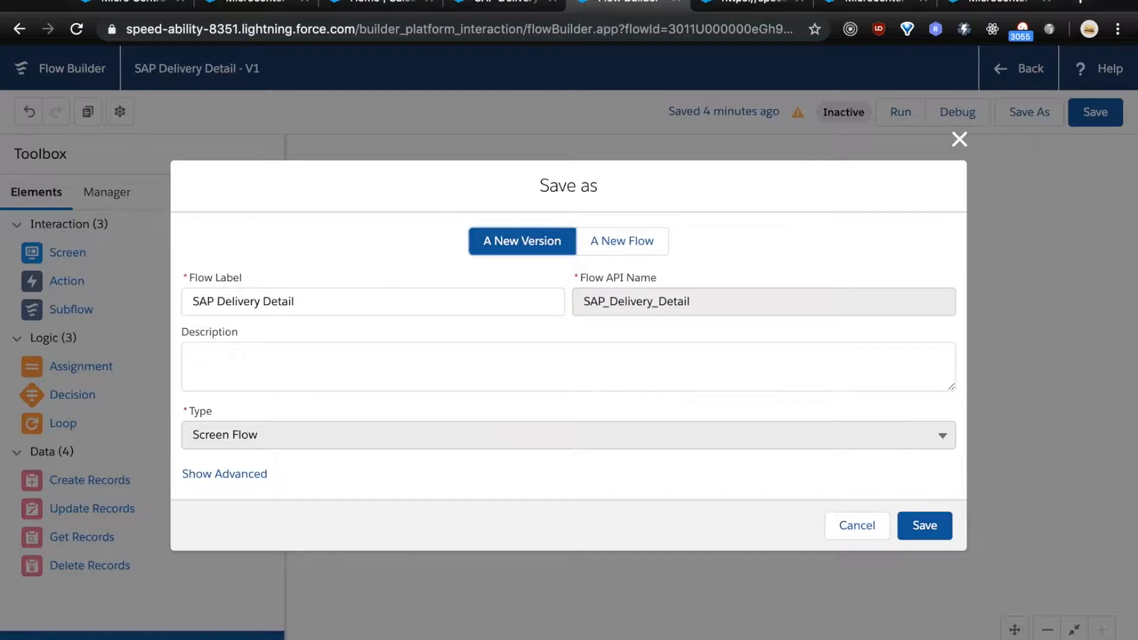
click(924, 525)
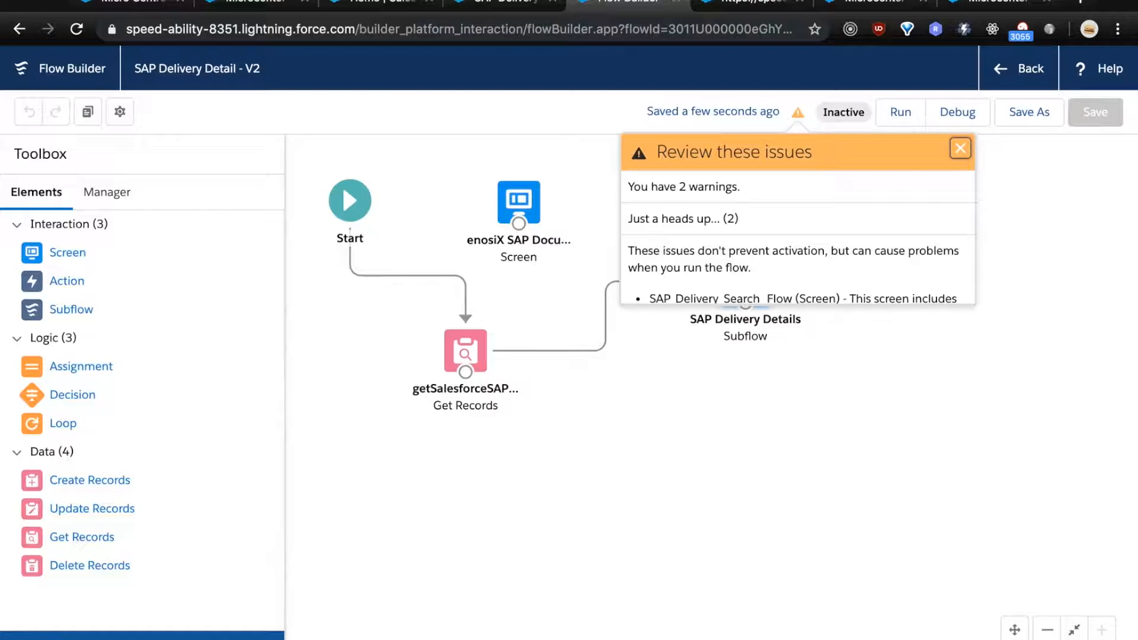
scroll(797, 237, down, 3)
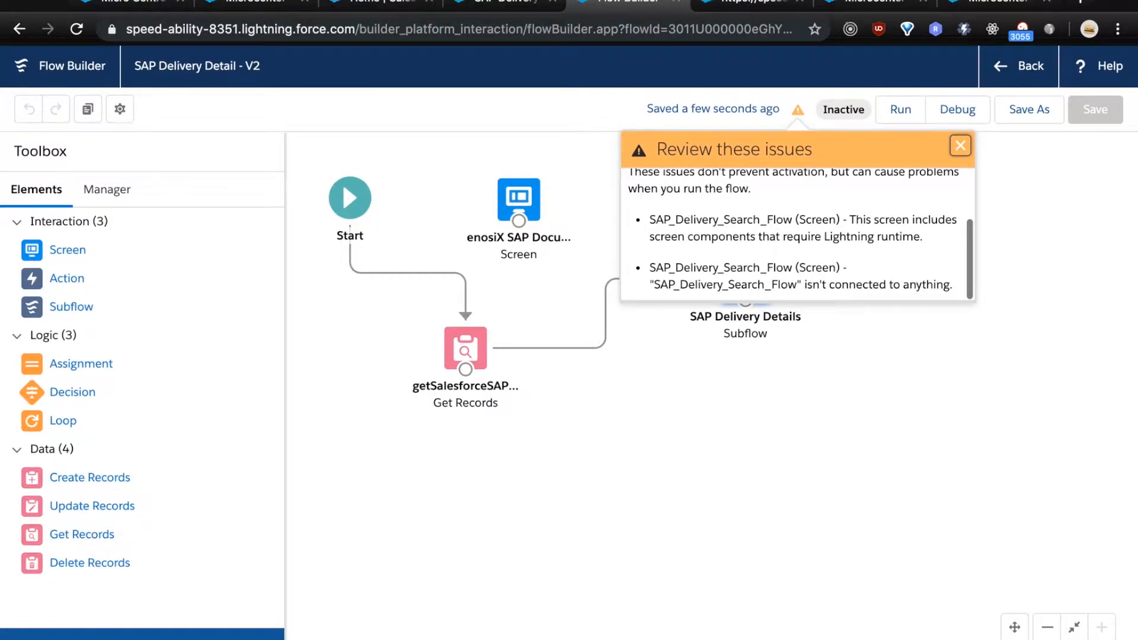
scroll(797, 237, up, 2)
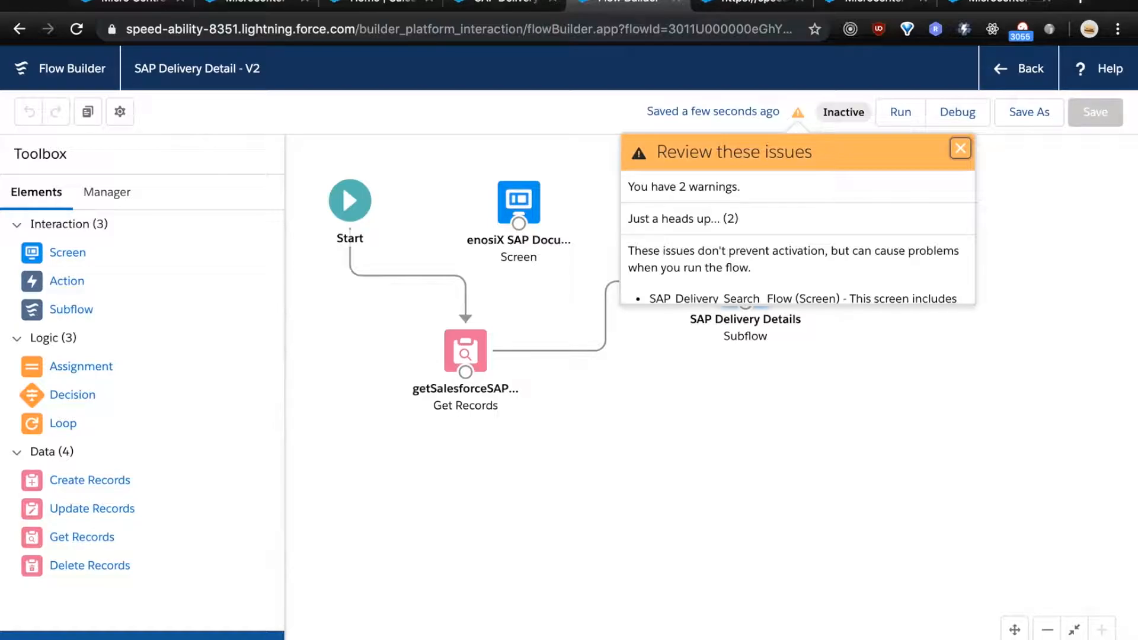
key(Escape)
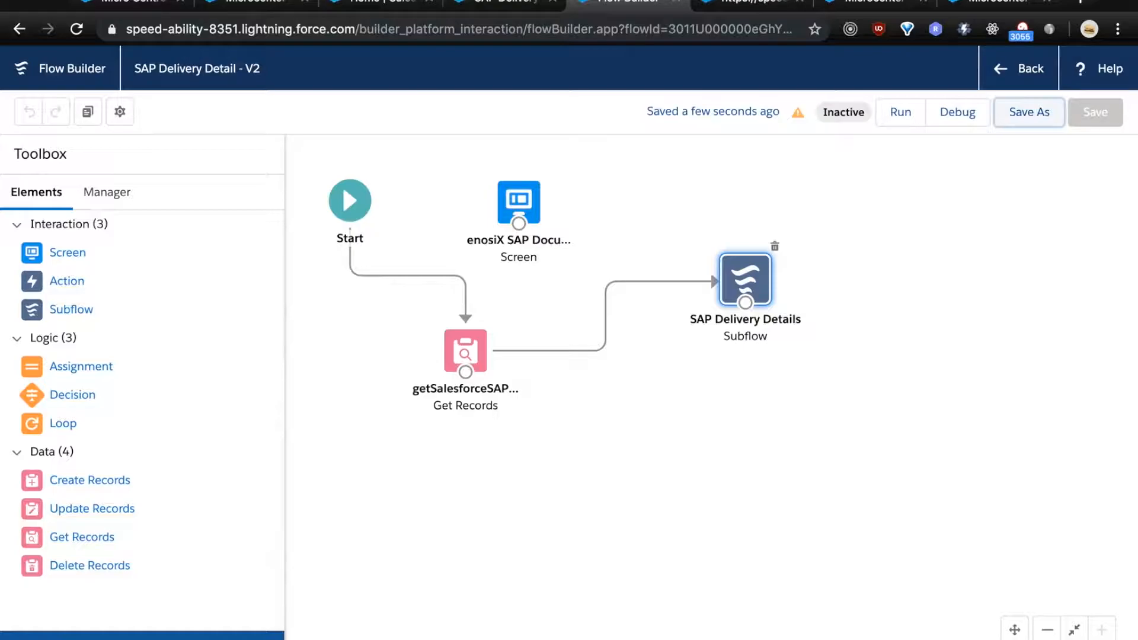
Start debugging the flow and copy the record ID from the URL of the Microcenter SAP Delivery record.
click(957, 112)
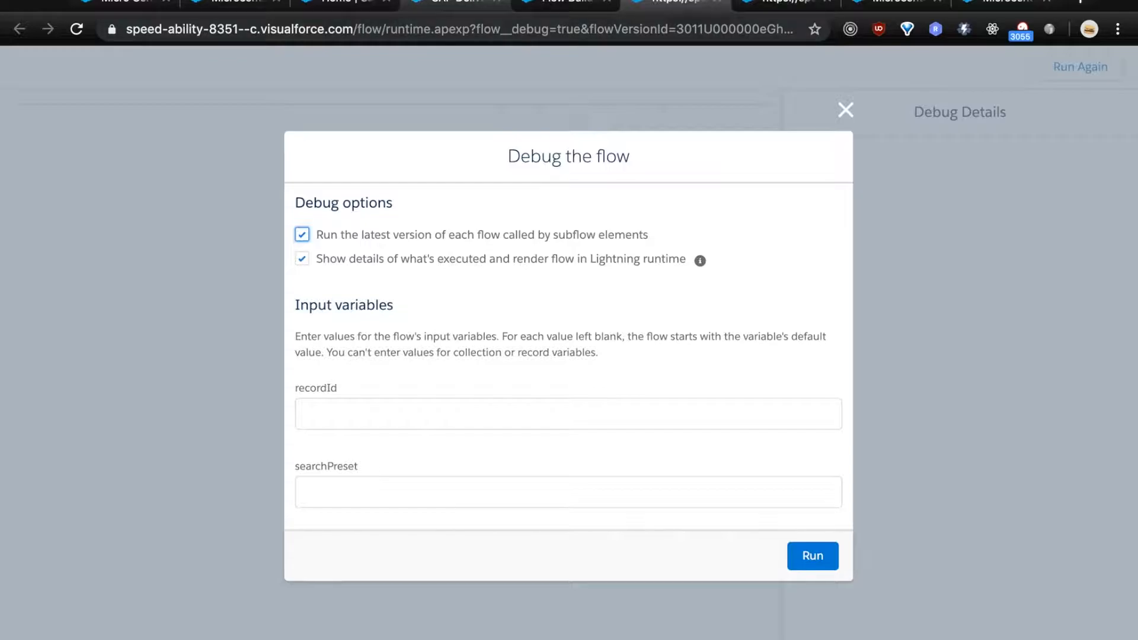
click(456, 5)
key(ctrl+2)
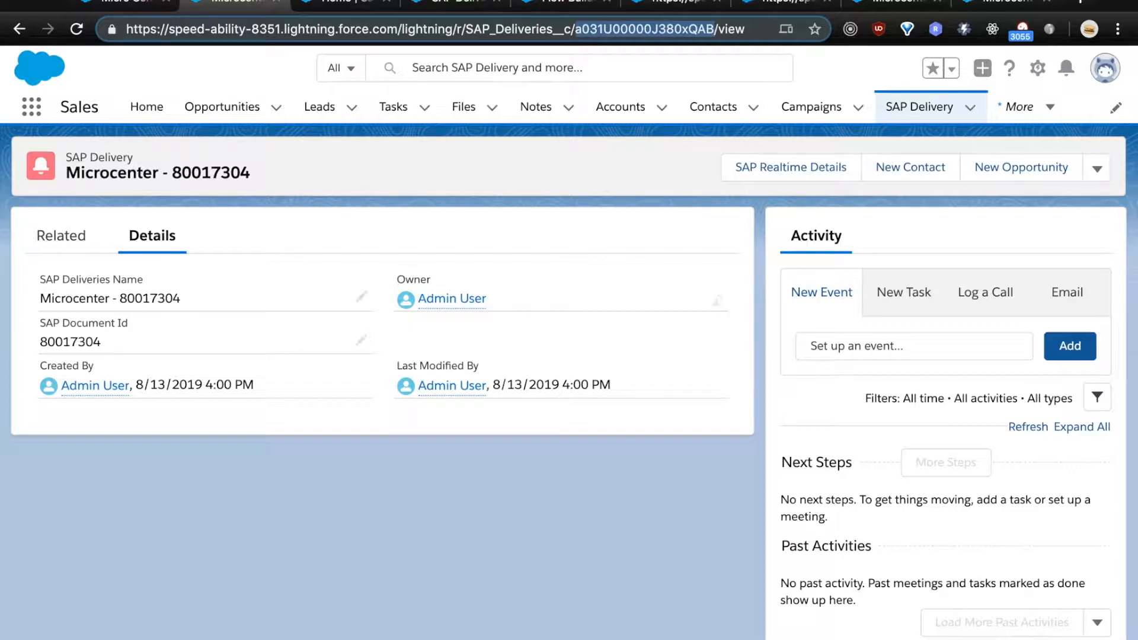
click(576, 28)
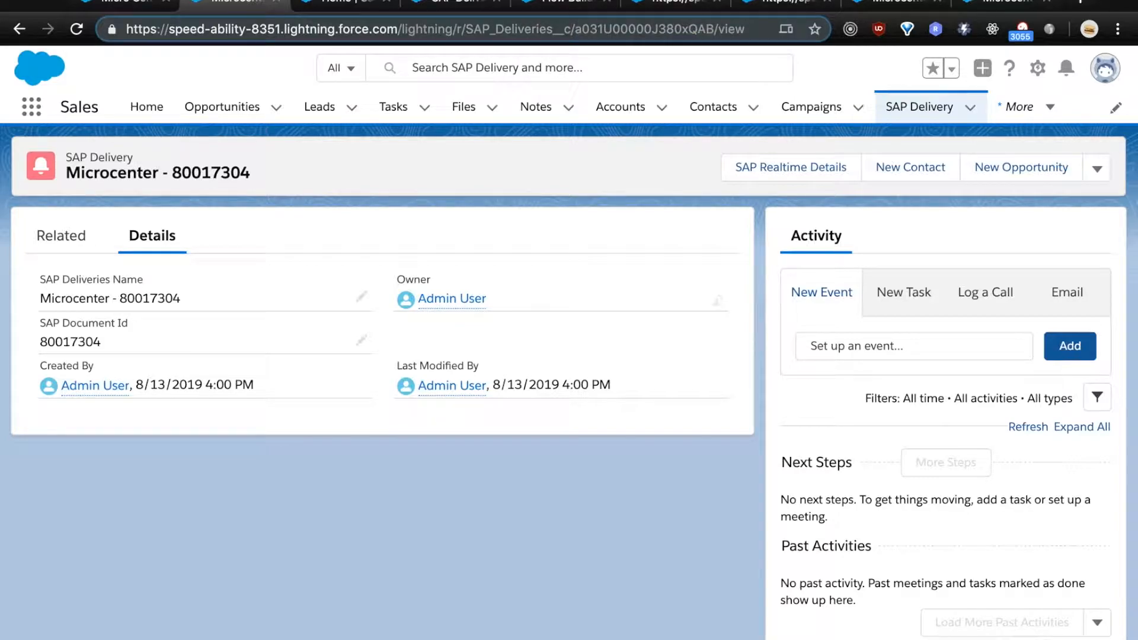
key(alt+shift+Right)
key(super+c)
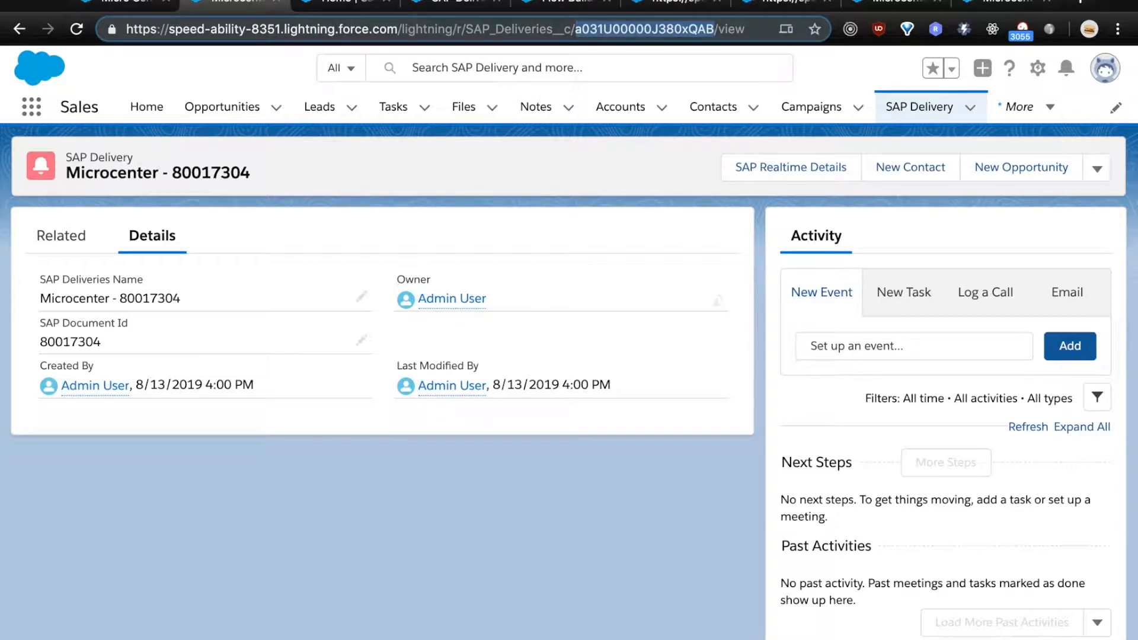
Run the flow debug with the copied ID as recordId and open the details of the returned delivery item.
click(786, 4)
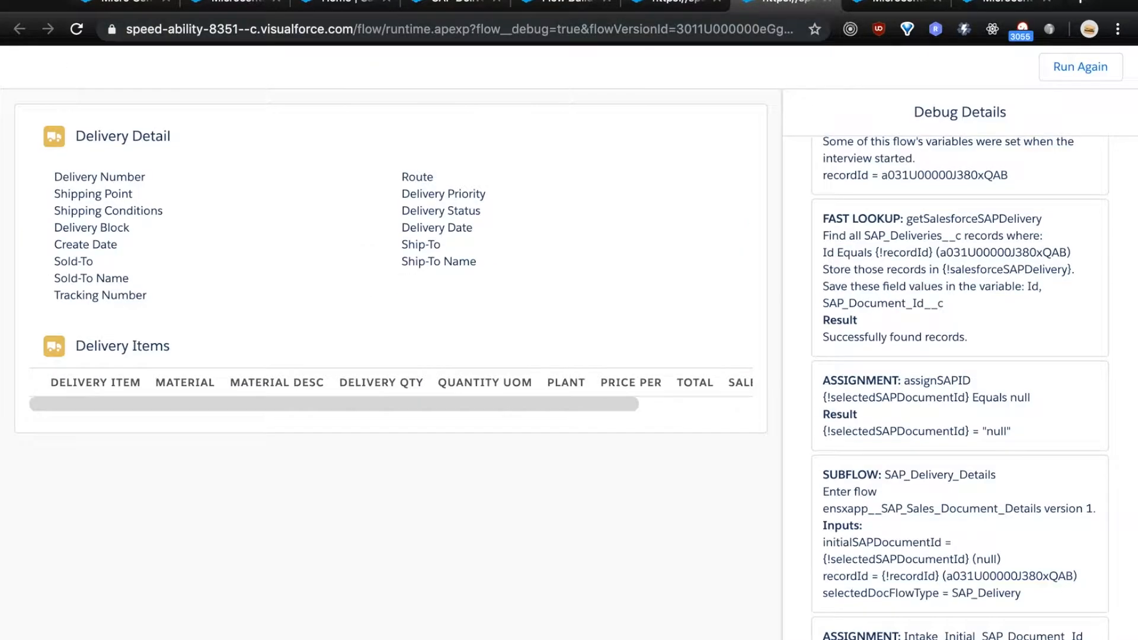
click(676, 5)
click(567, 413)
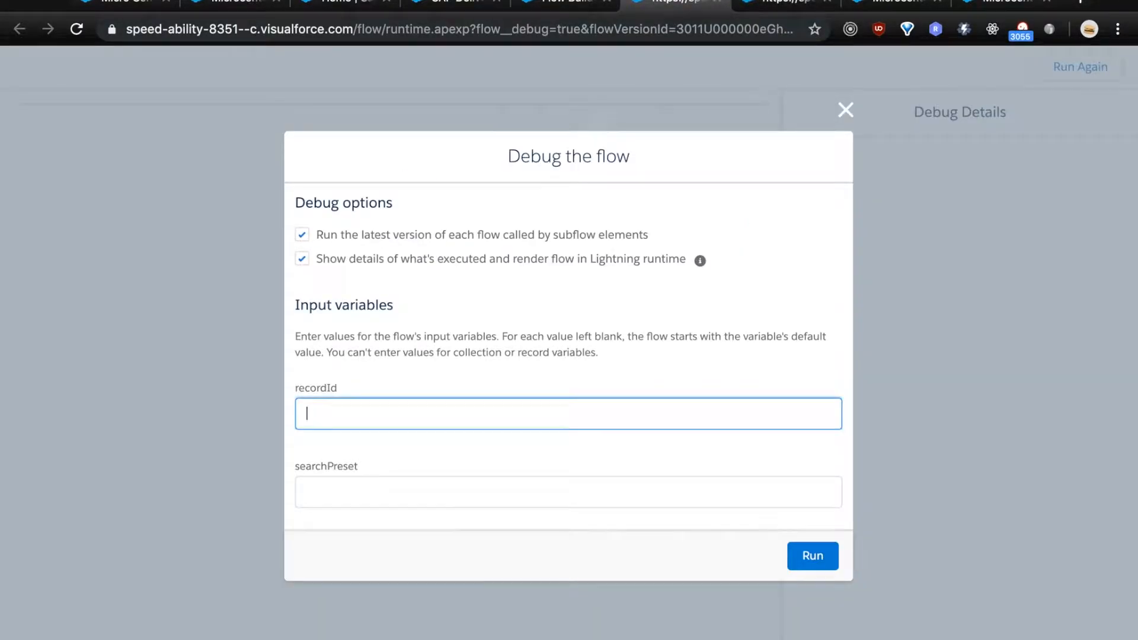
key(super+v)
click(813, 556)
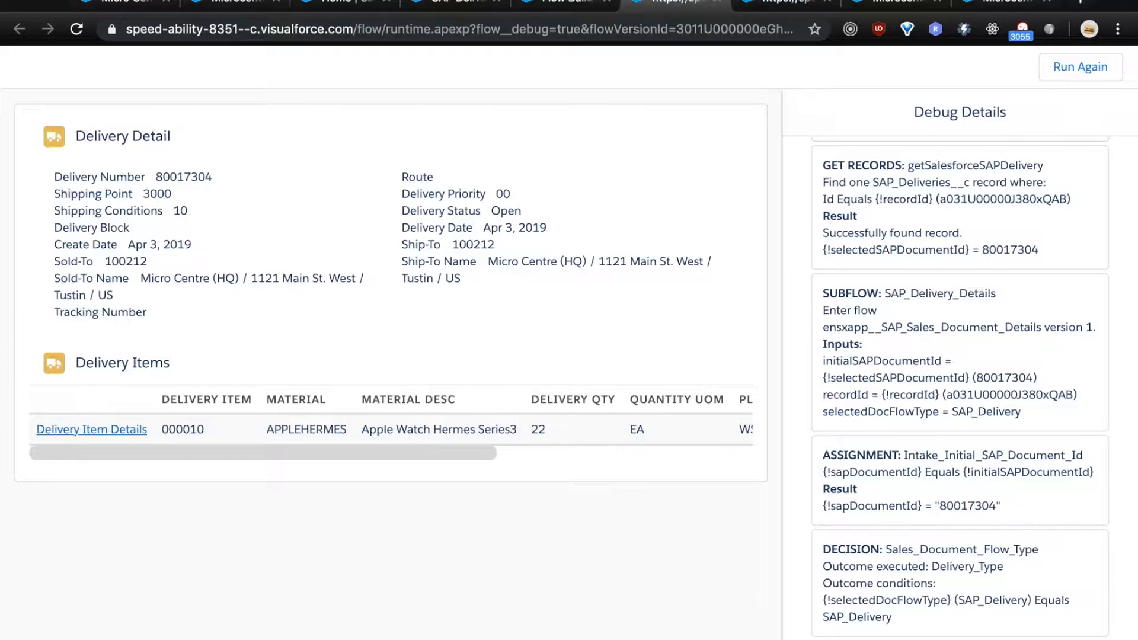
click(92, 429)
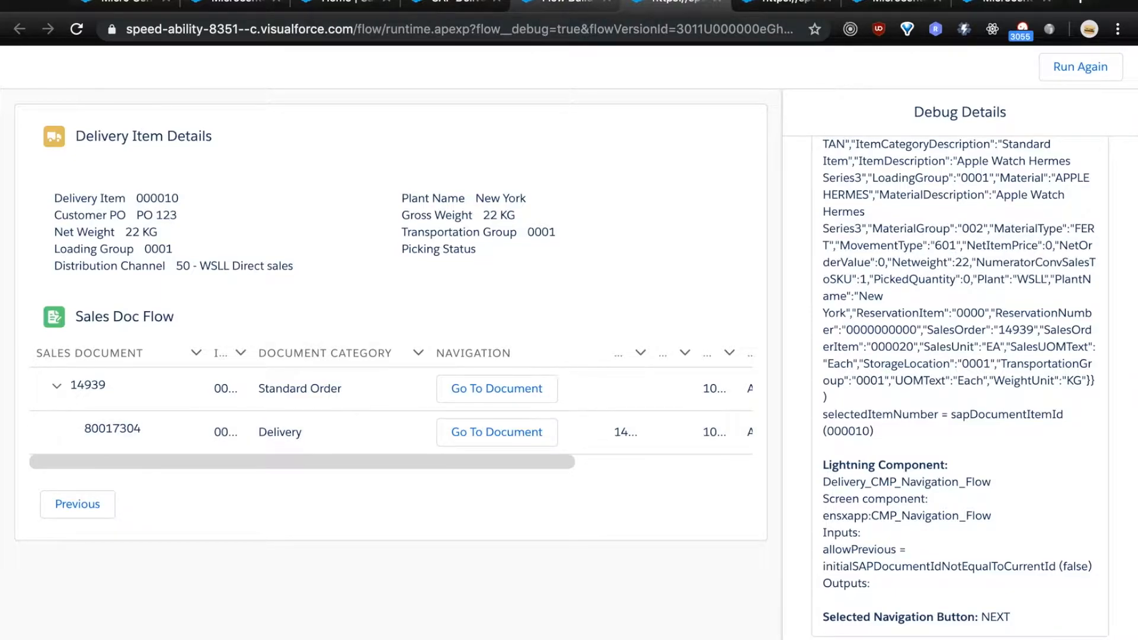
Return to Flow Builder, delete the unconnected enosiX screen element from the SAP Delivery Detail flow and save it.
click(566, 1)
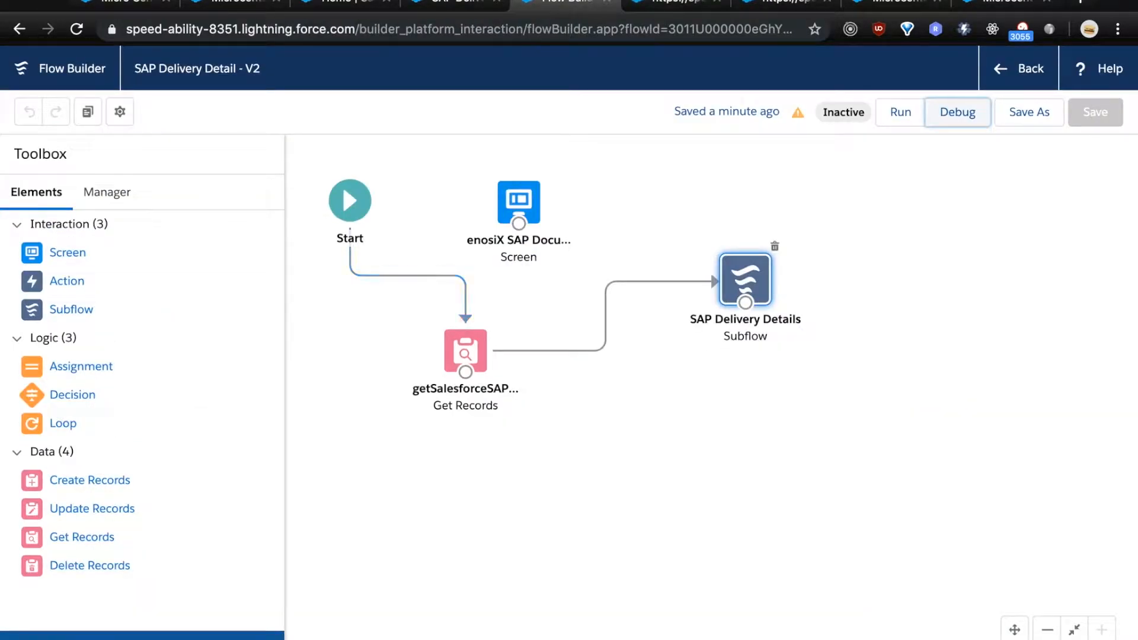
click(518, 200)
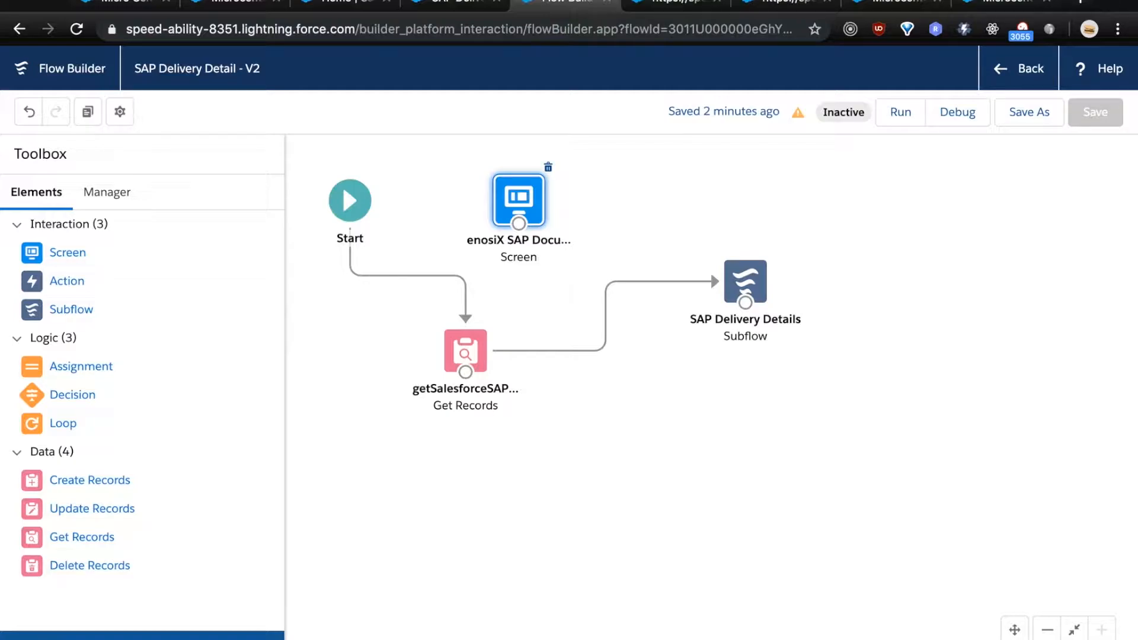
click(548, 167)
click(1095, 112)
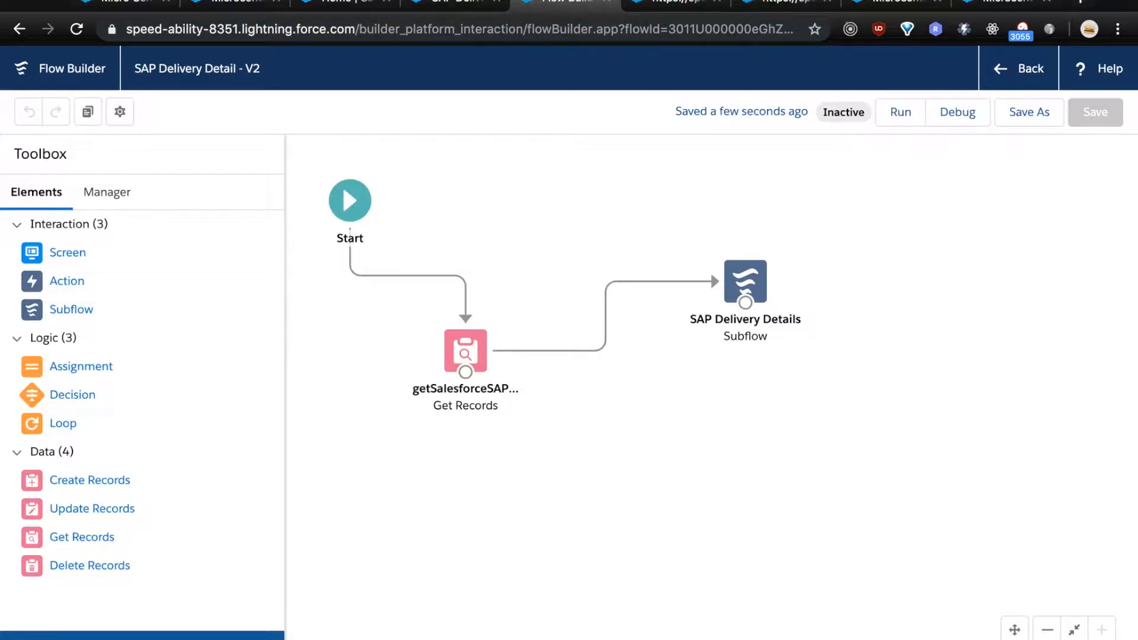
Leave Flow Builder, open SAP Delivery Detail in the Flows list and activate version 2.
click(1019, 69)
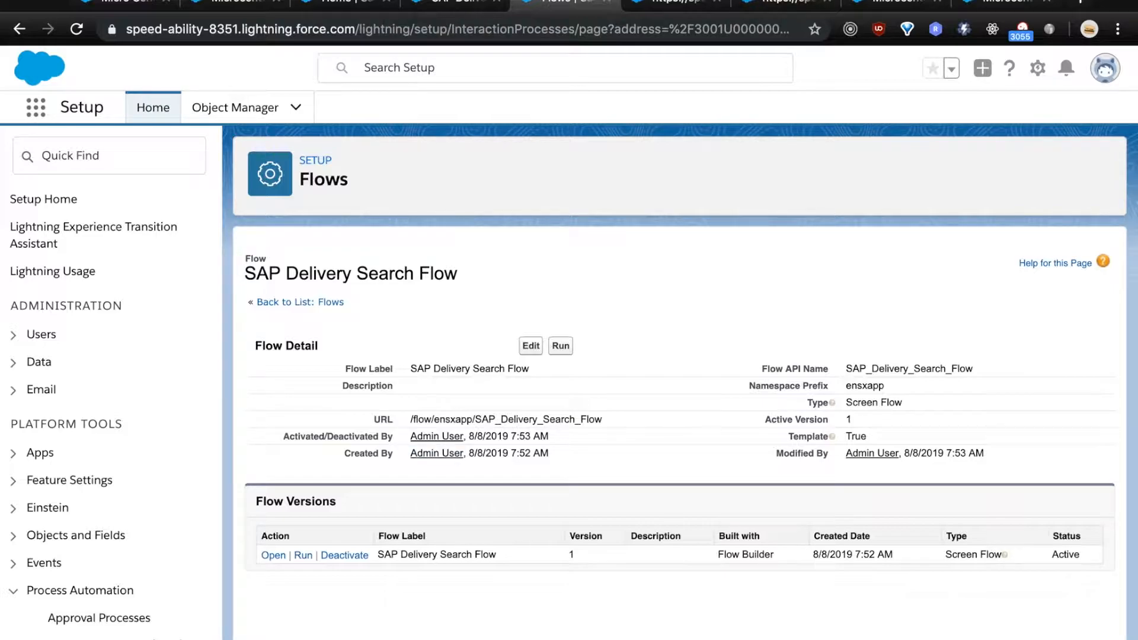
key(alt+Left)
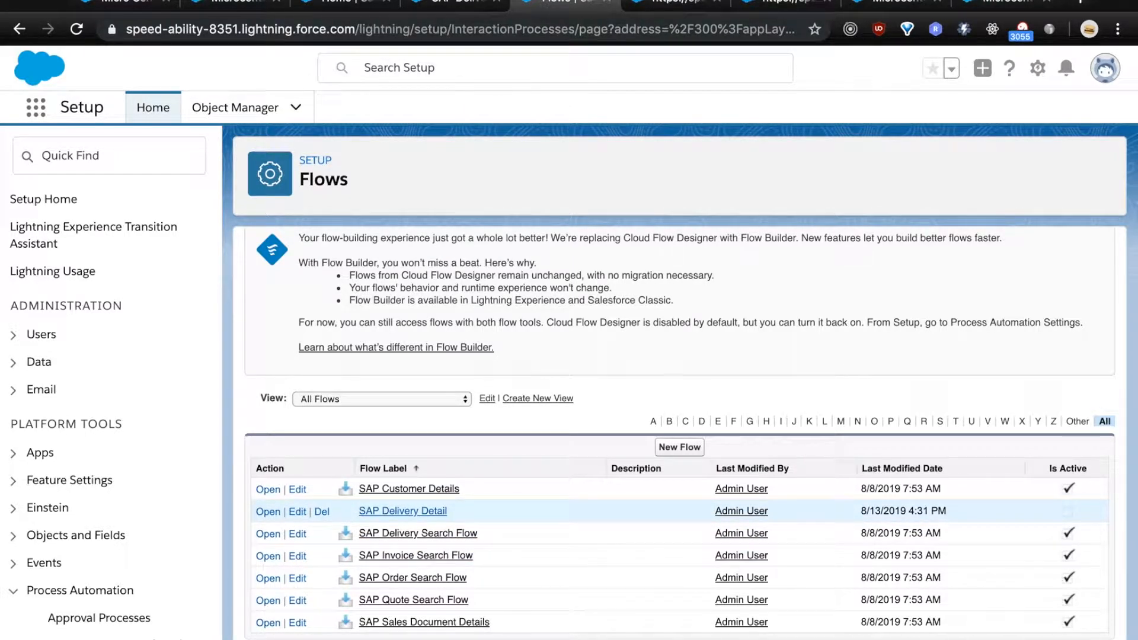
click(402, 511)
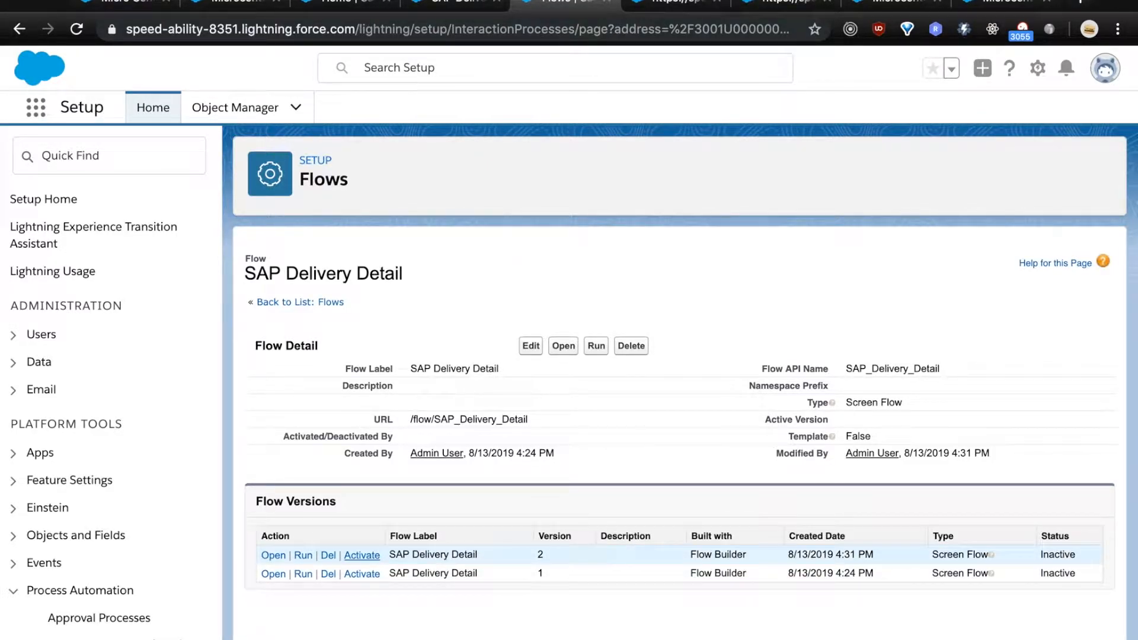
click(362, 555)
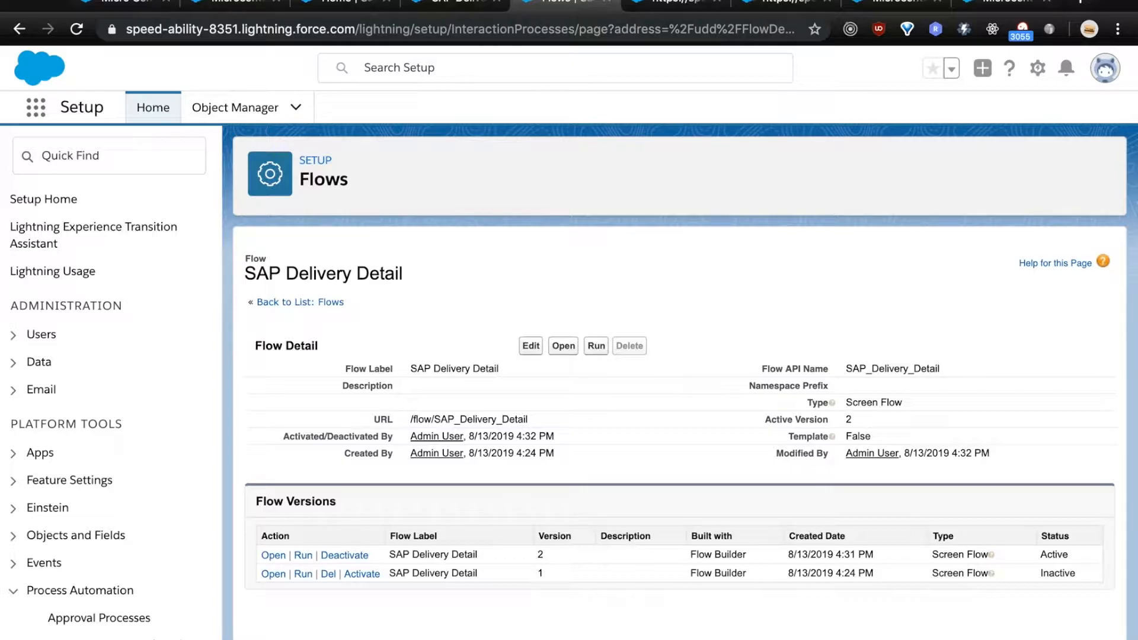
Find the SAP Delivery object in Object Manager by searching for SAP and open its Buttons, Links, and Actions.
click(234, 107)
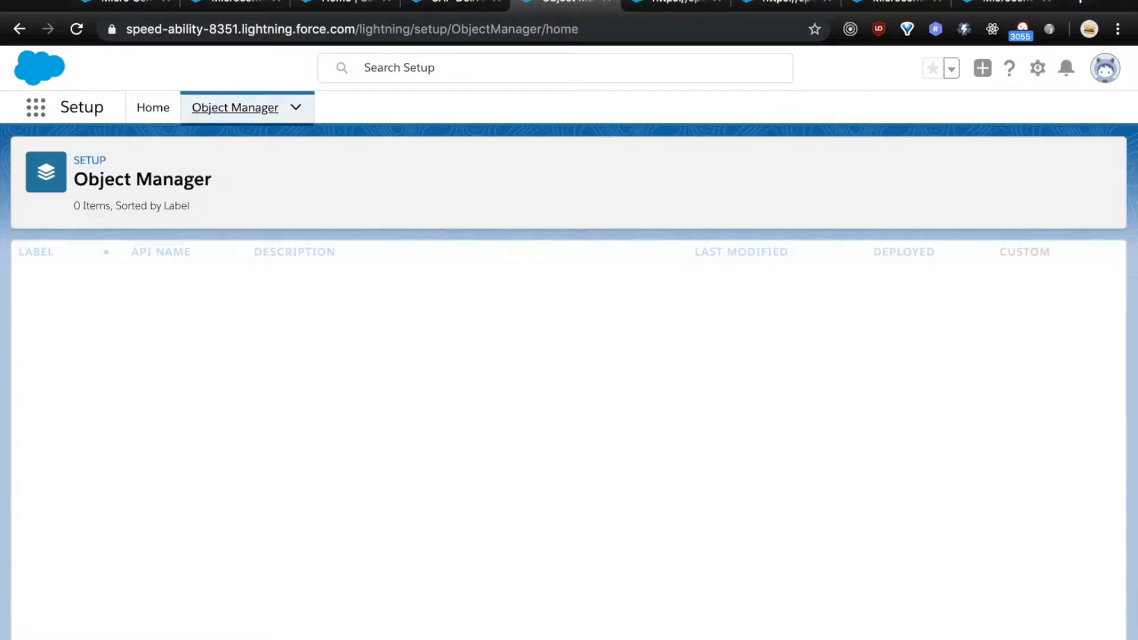
click(819, 166)
text(SAP)
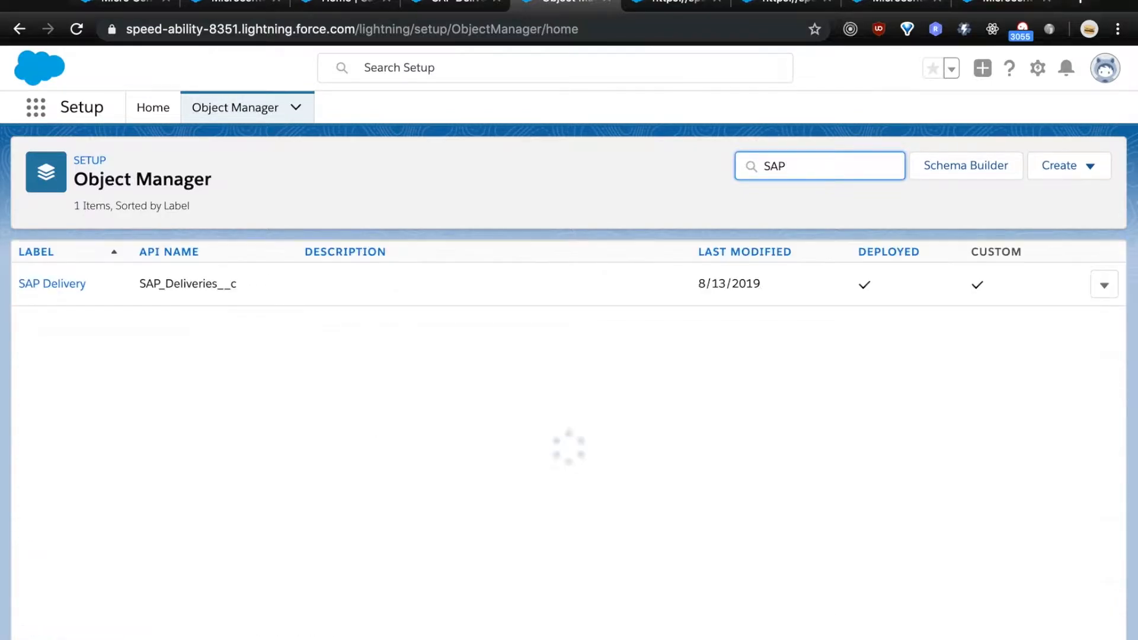
click(53, 283)
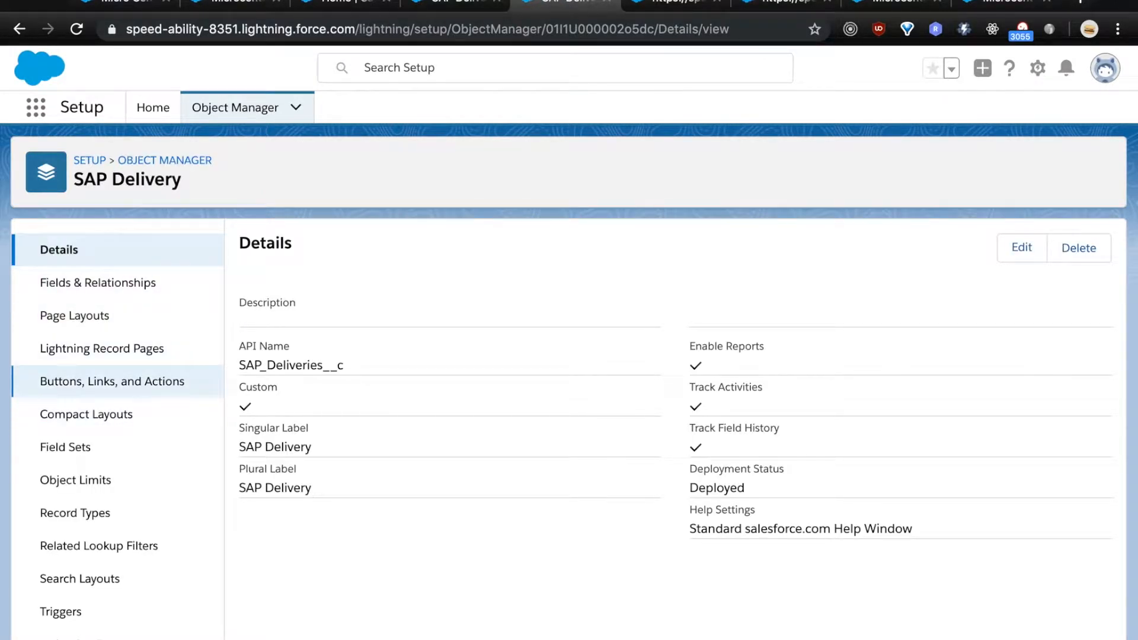
click(112, 381)
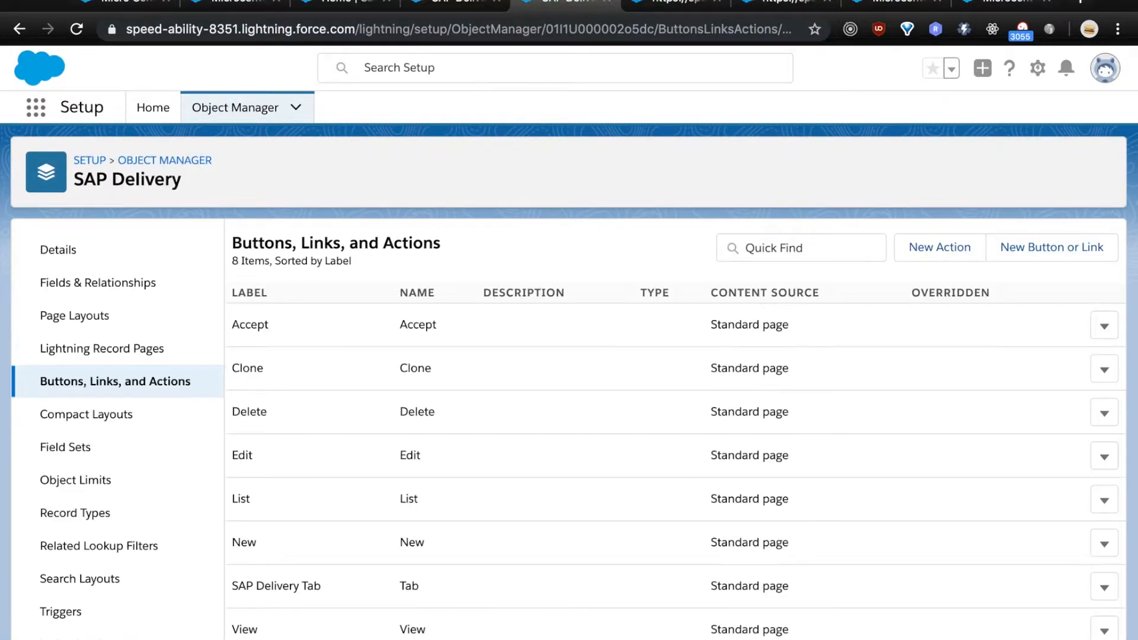
Start a new SAP Delivery action with the action type Flow and the SAP Delivery Detail flow.
click(939, 247)
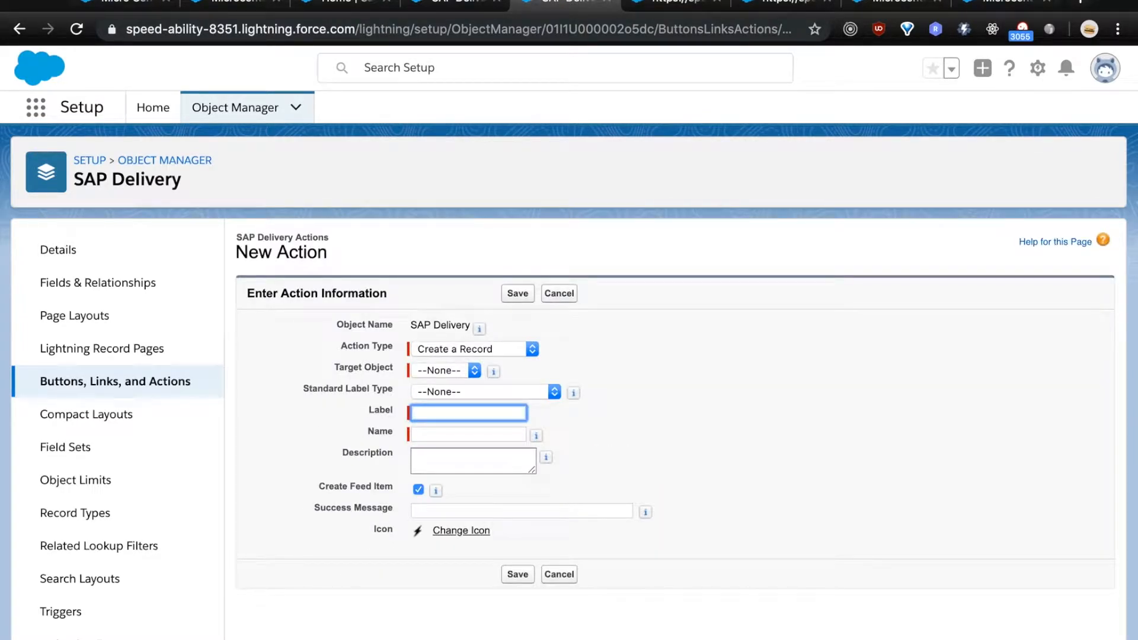
click(474, 348)
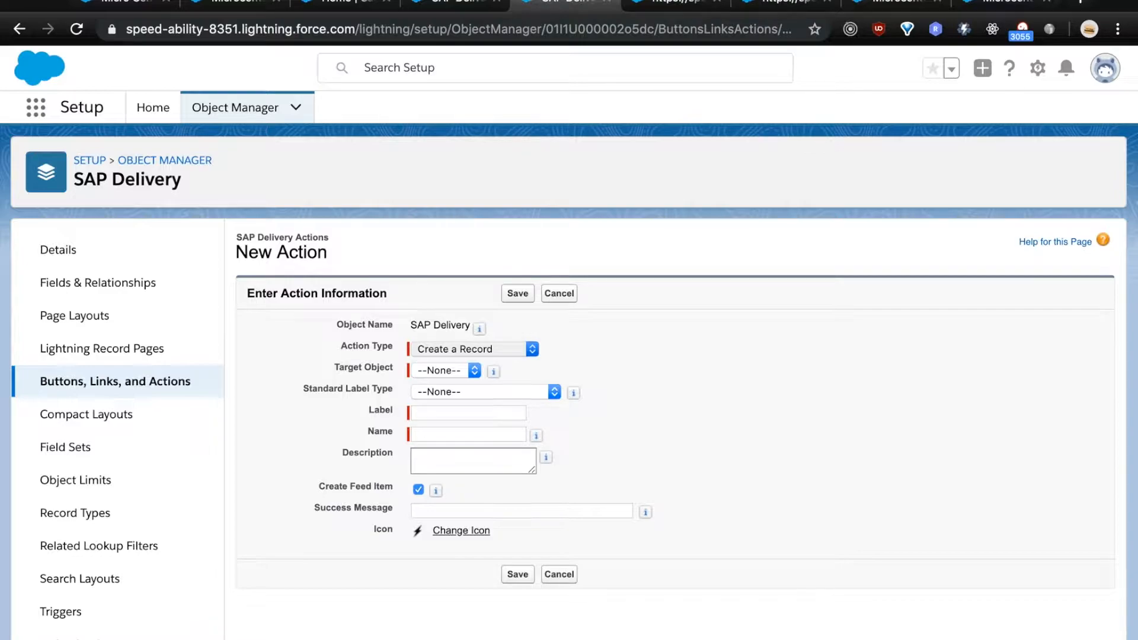
key(f)
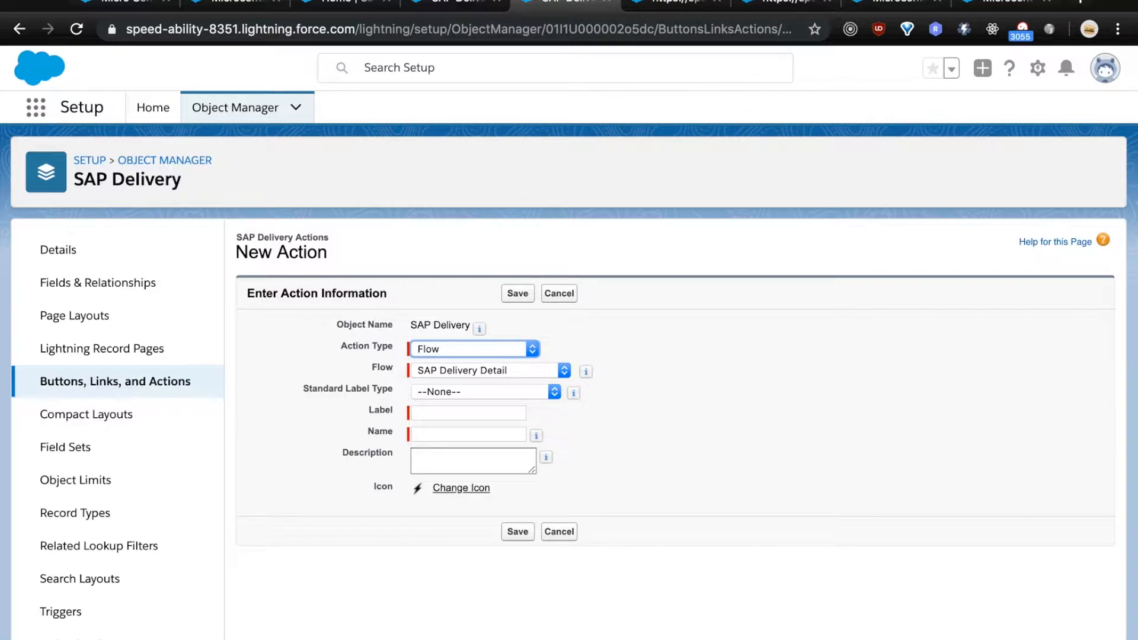
key(Tab)
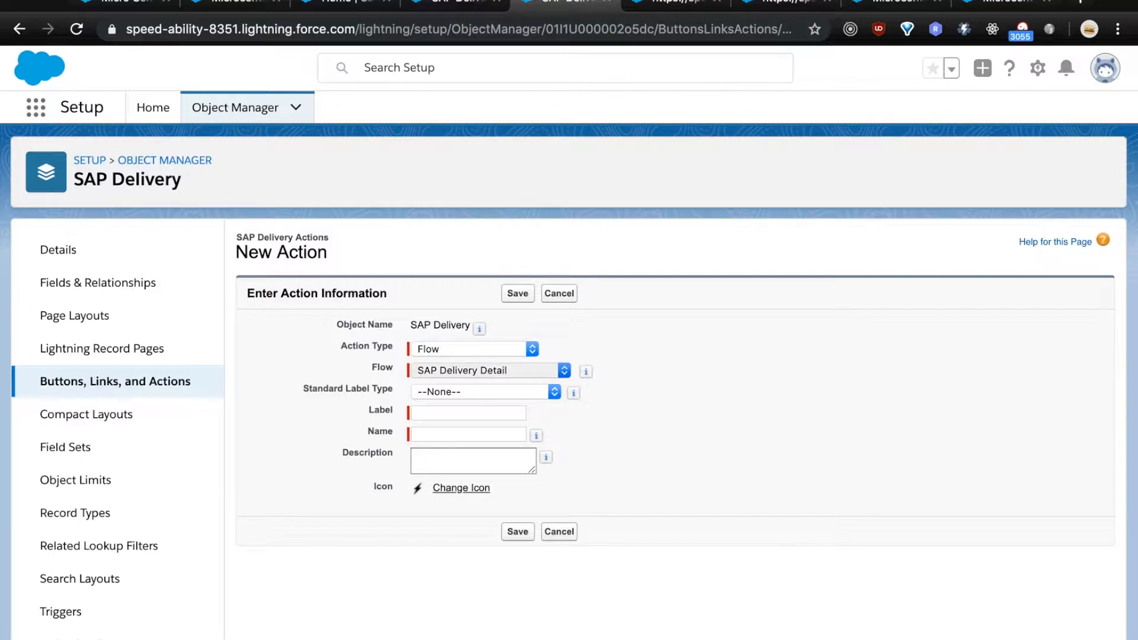
key(Tab)
click(491, 370)
Label the new action SAP Realtime Details, with the name SAP_Realtime_Details, and save it.
click(468, 412)
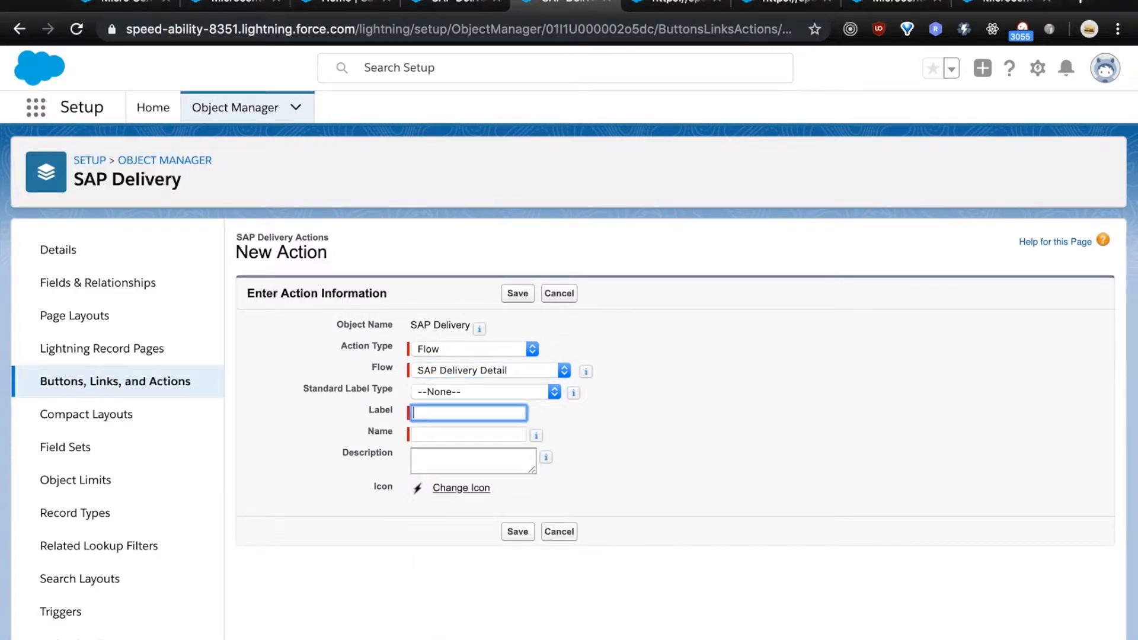
text(SAP Realtime Details)
key(Tab)
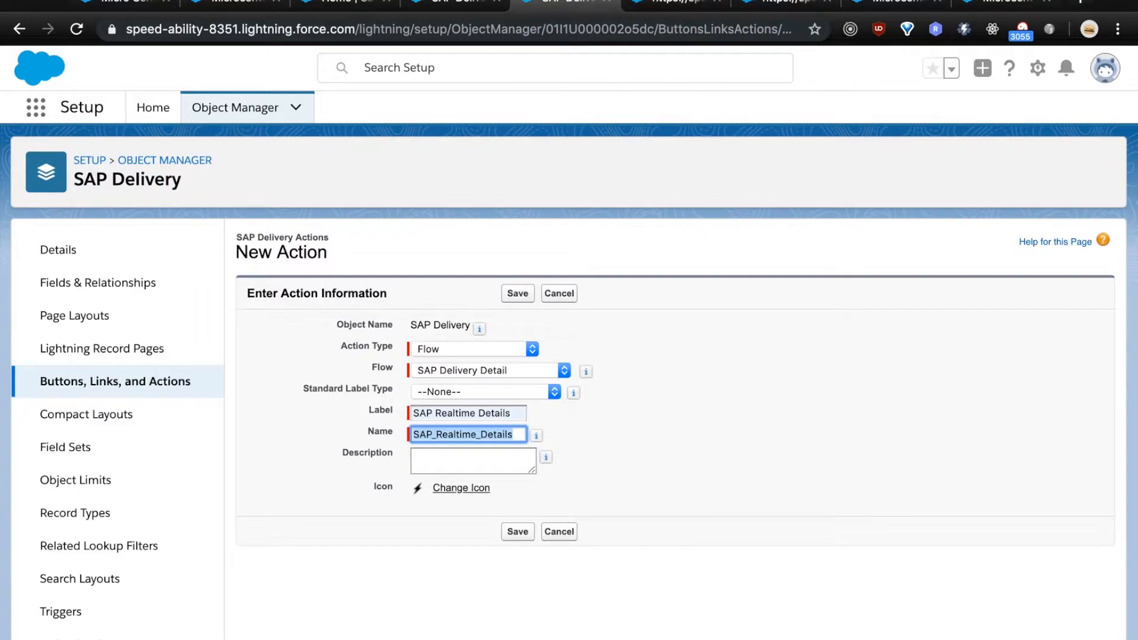
click(518, 531)
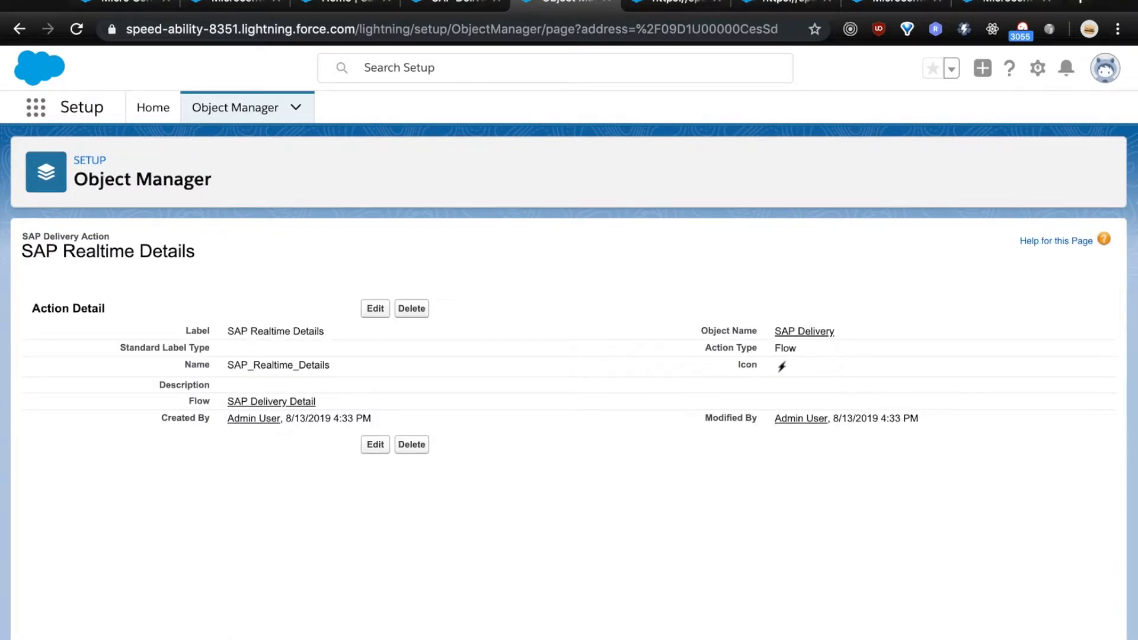
Open the SAP Delivery Layout page layout and place SAP Realtime Details first among the Salesforce Mobile and Lightning Experience actions.
click(20, 28)
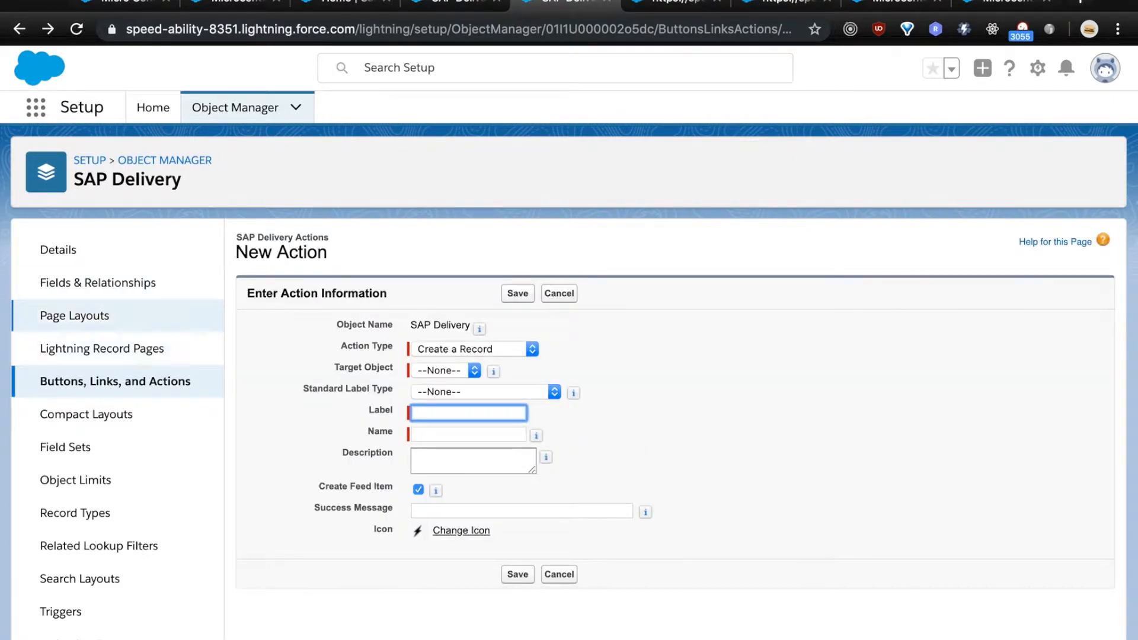
click(89, 316)
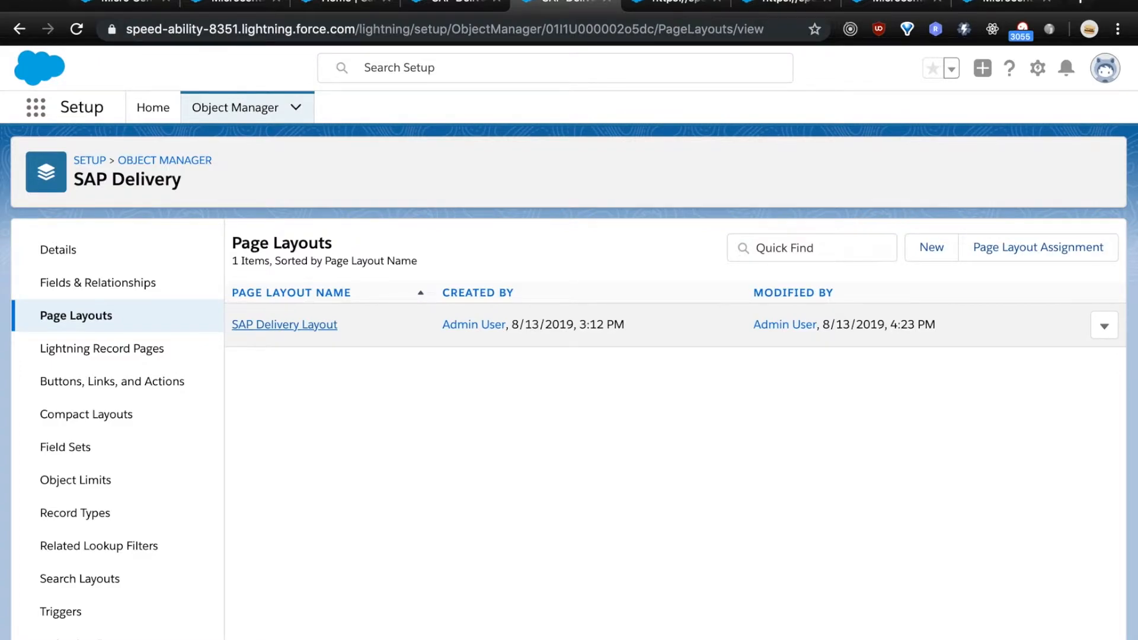
click(284, 324)
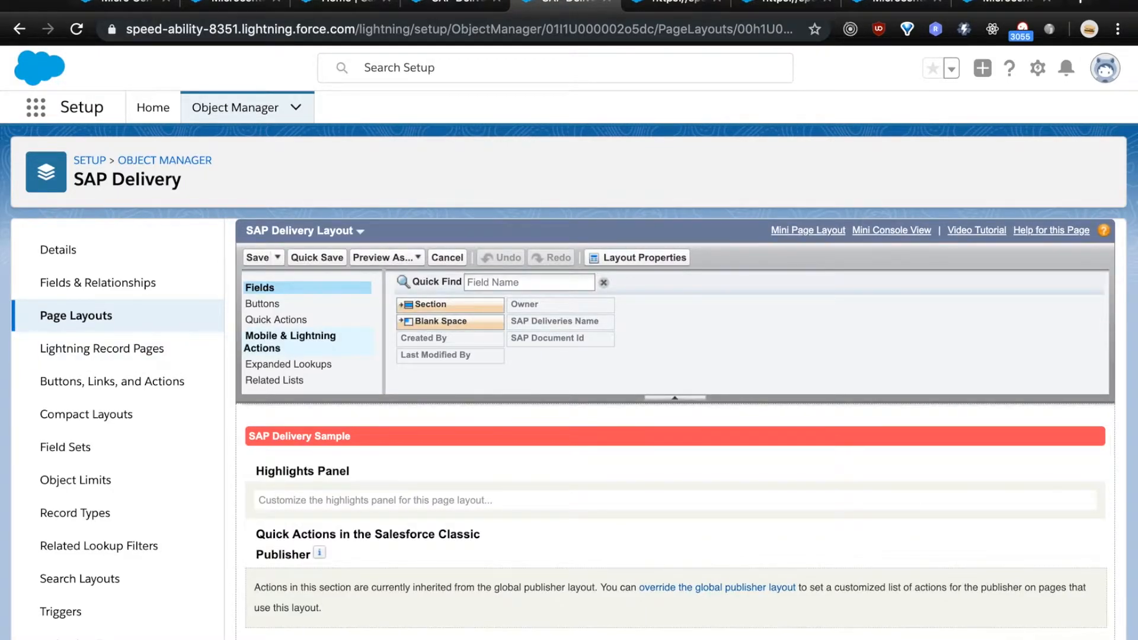
click(290, 338)
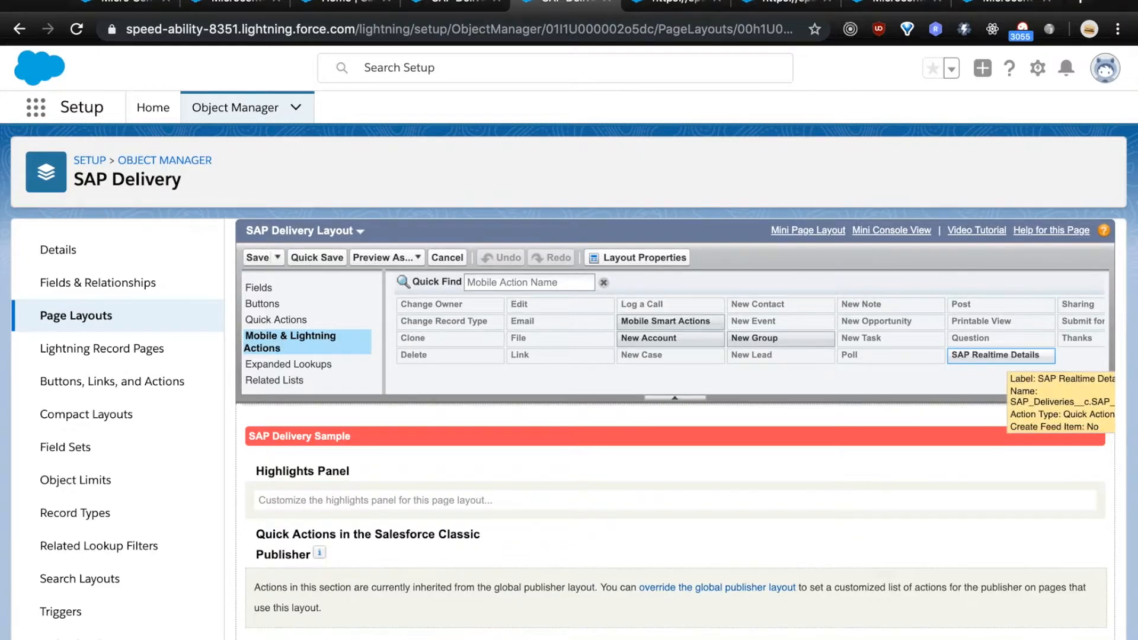
scroll(675, 430, down, 3)
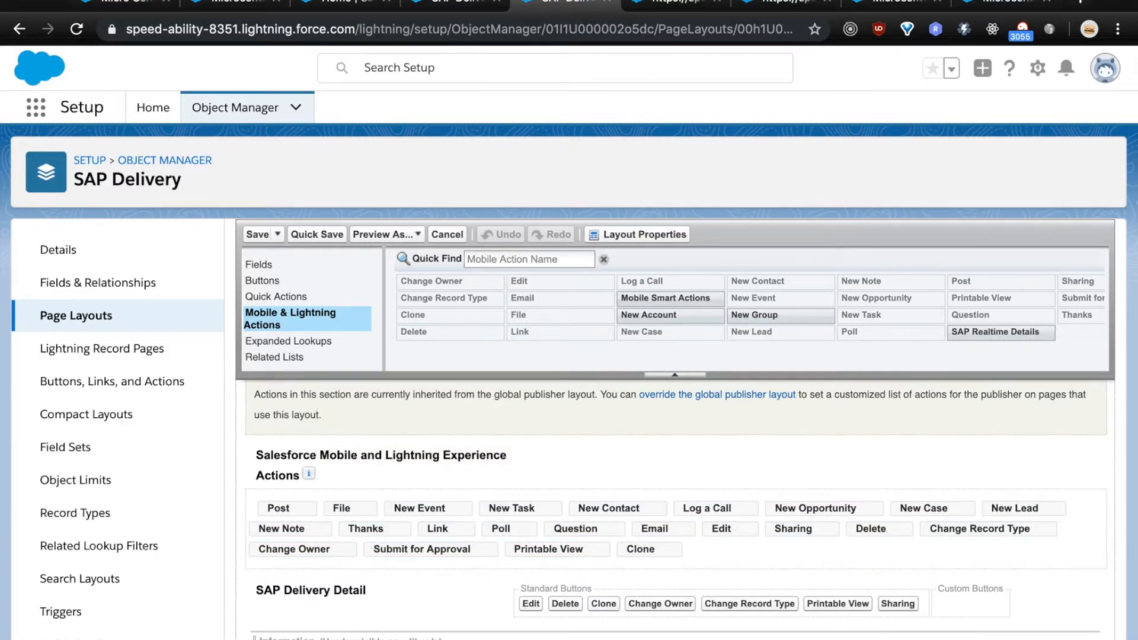
drag(996, 332, 320, 508)
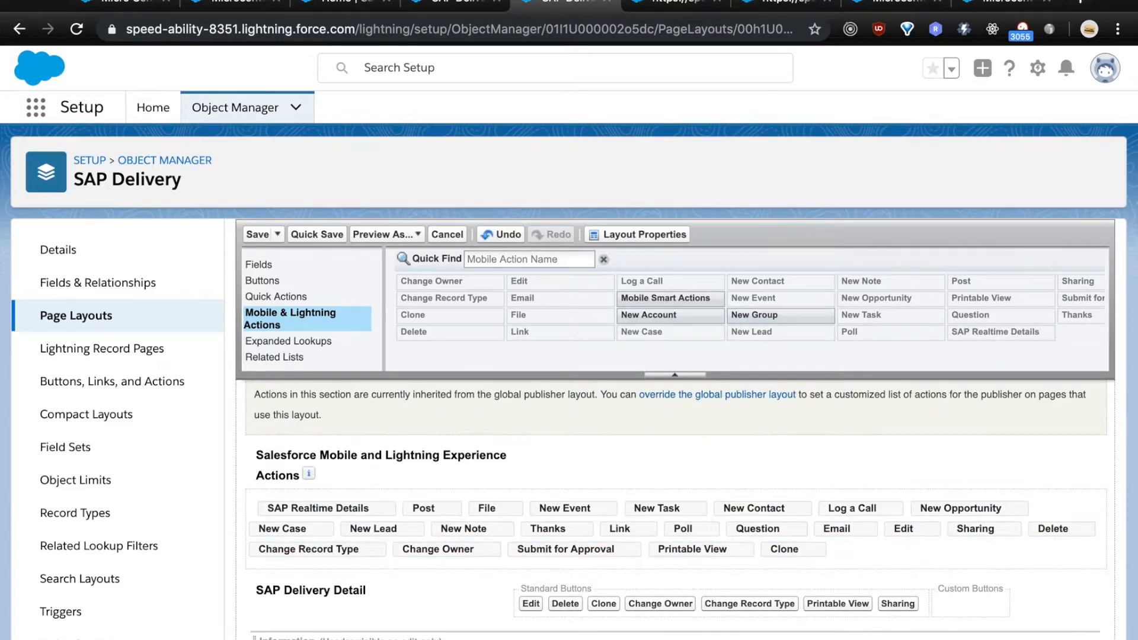
Override the inherited global actions in the layout's Salesforce Classic Publisher section and save the page layout.
scroll(676, 474, up, 3)
scroll(675, 503, up, 1)
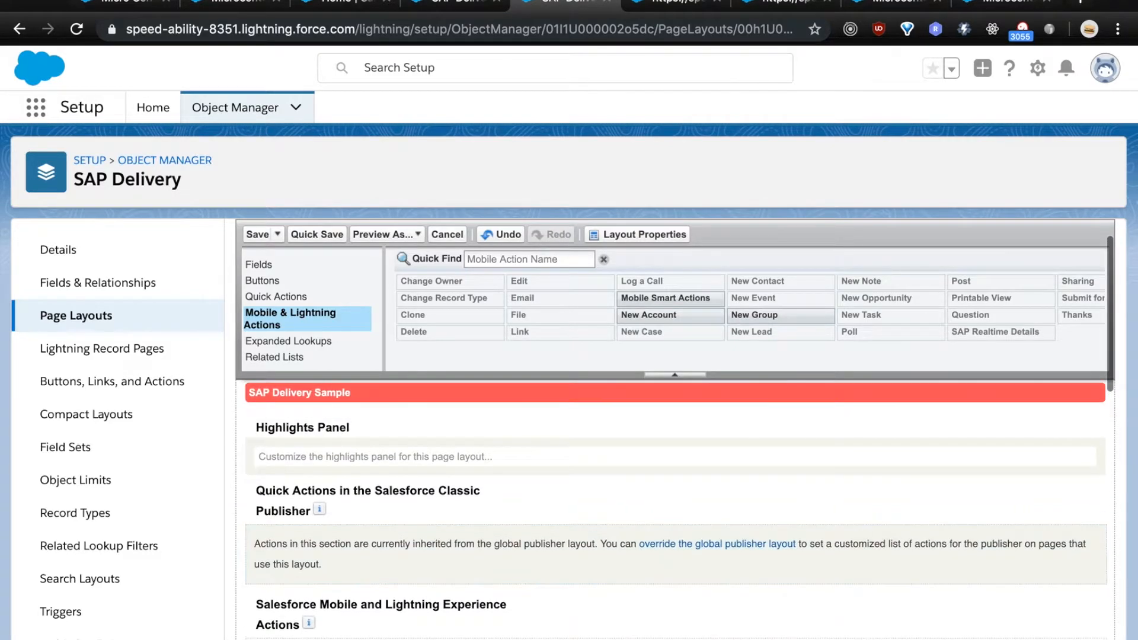
scroll(675, 504, down, 3)
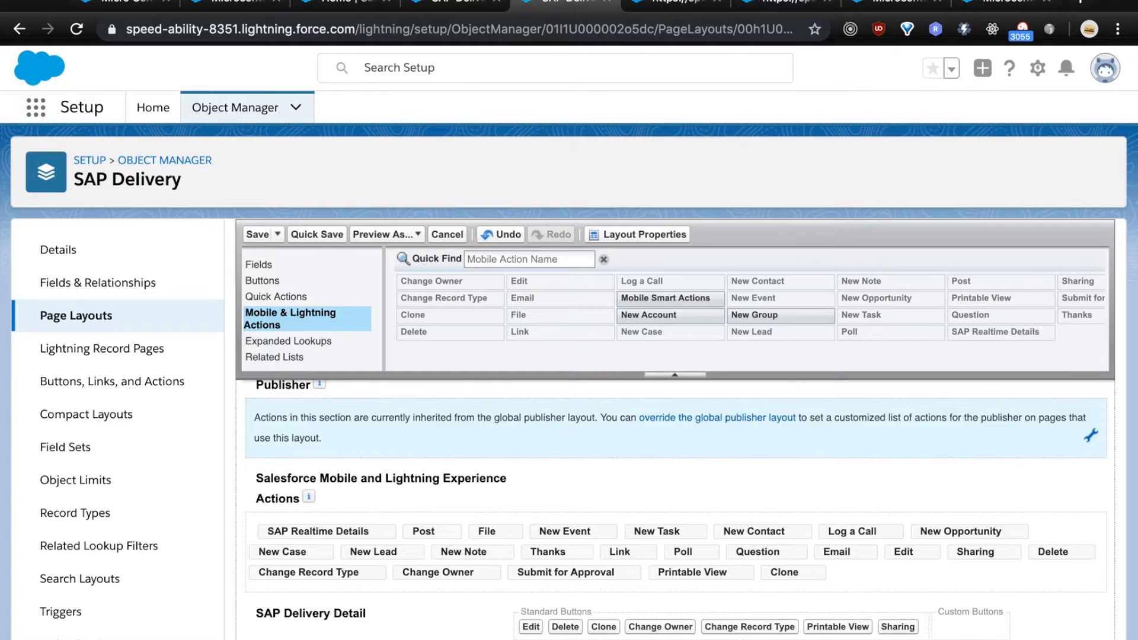
click(1091, 435)
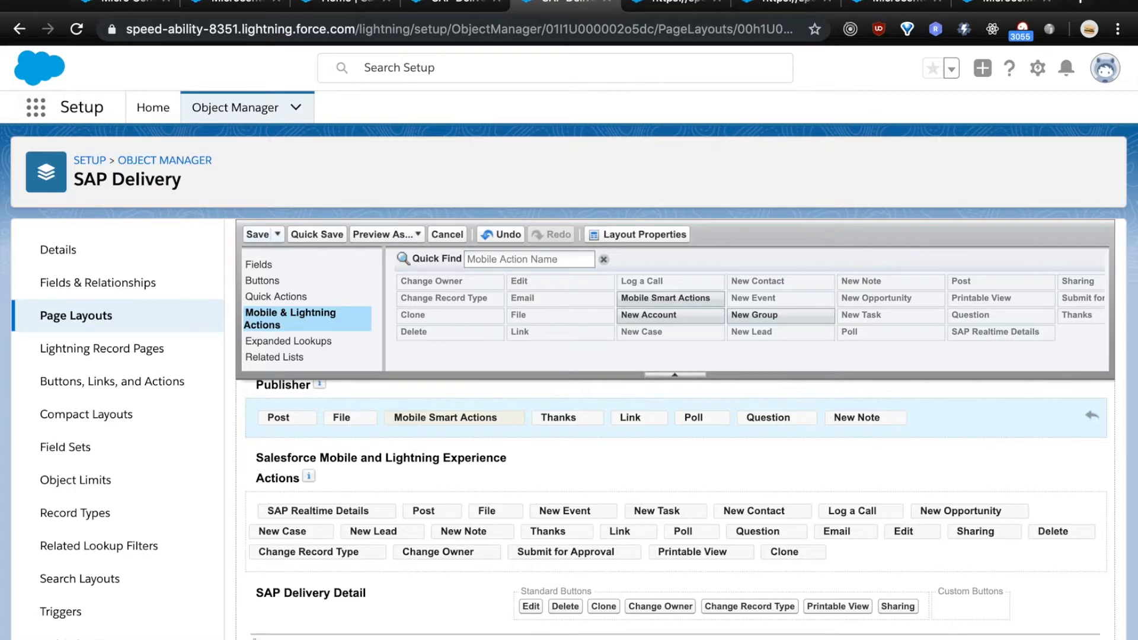
click(258, 234)
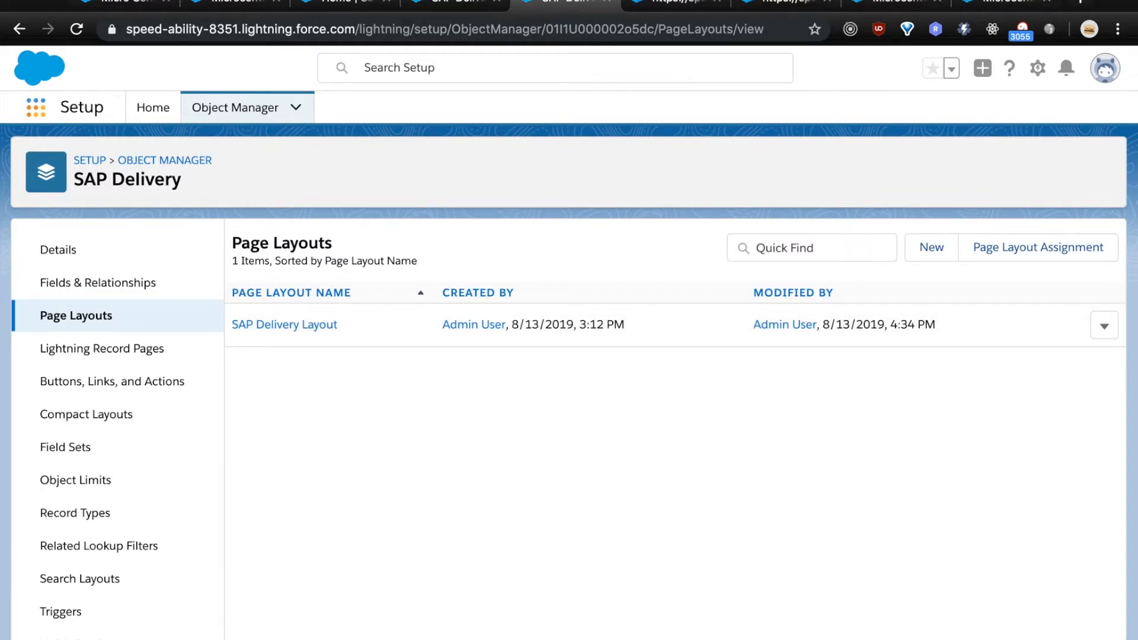
Find the SAP Delivery item in the App Launcher by searching for SAP and open the first recently viewed Microcenter delivery.
click(36, 108)
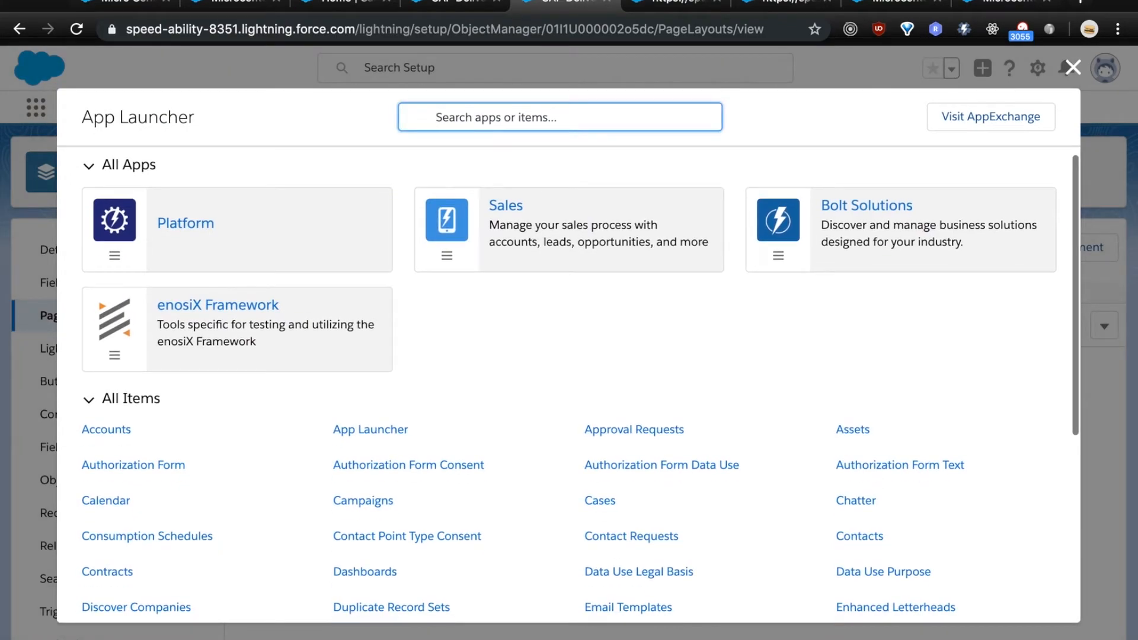
text(SAP)
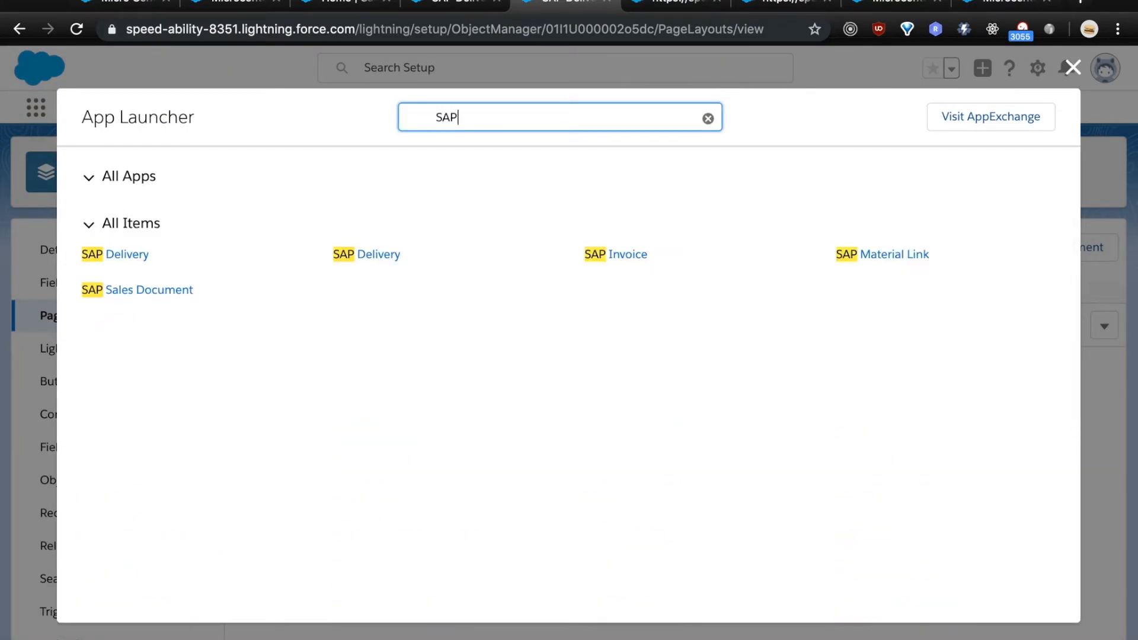
click(366, 254)
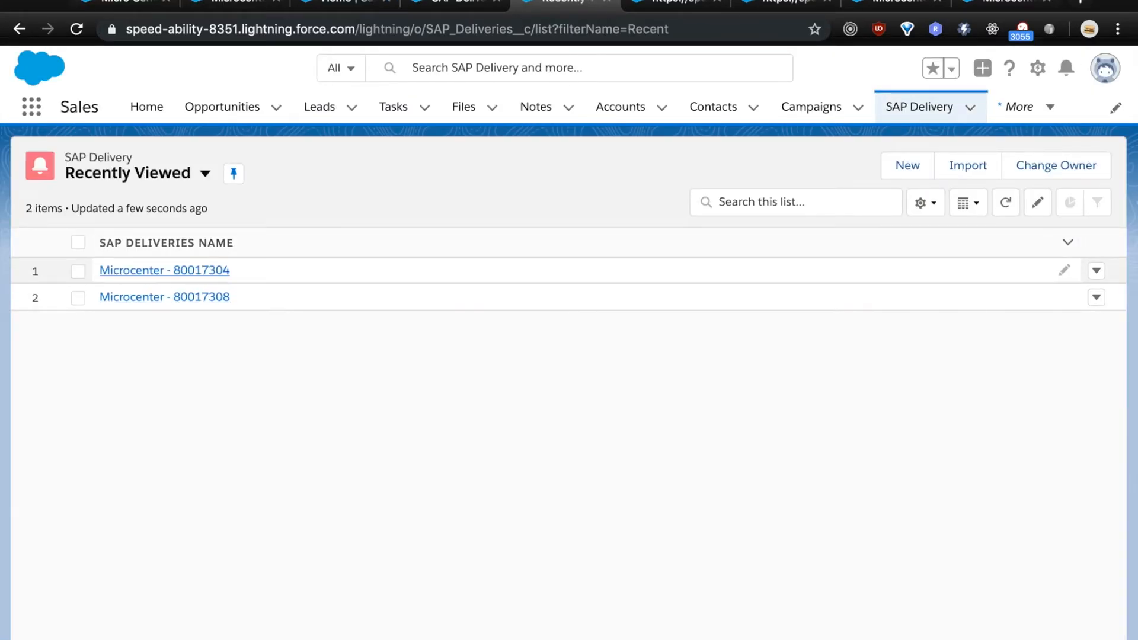
click(165, 270)
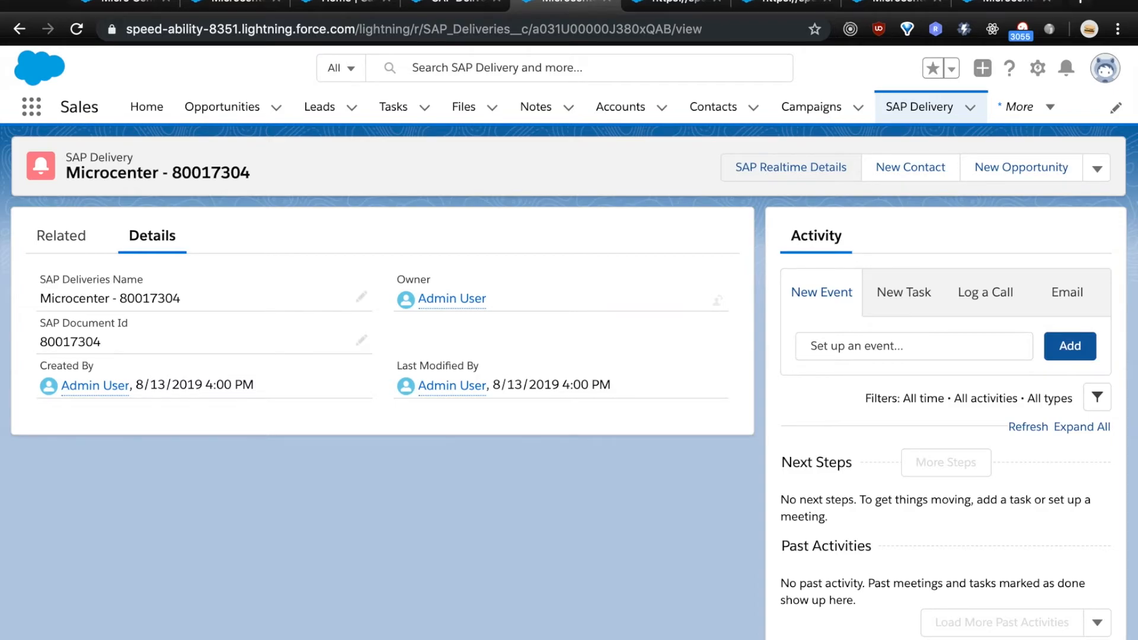
Run SAP Realtime Details on the delivery, open its item's details and go to the Standard Order document in the Sales Doc Flow.
click(790, 167)
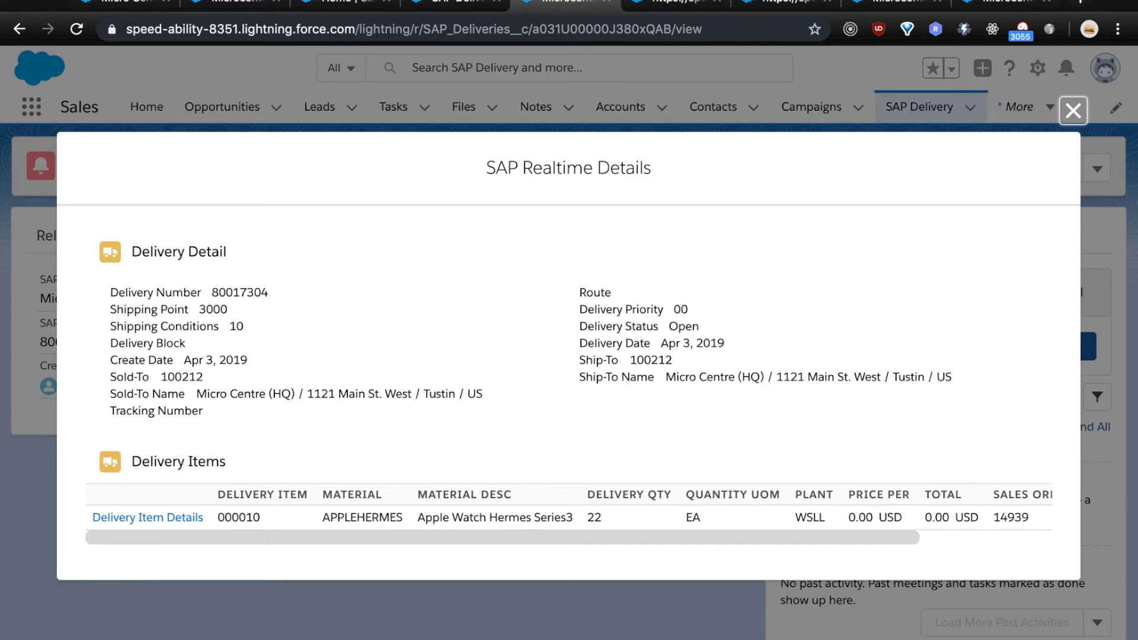
click(148, 518)
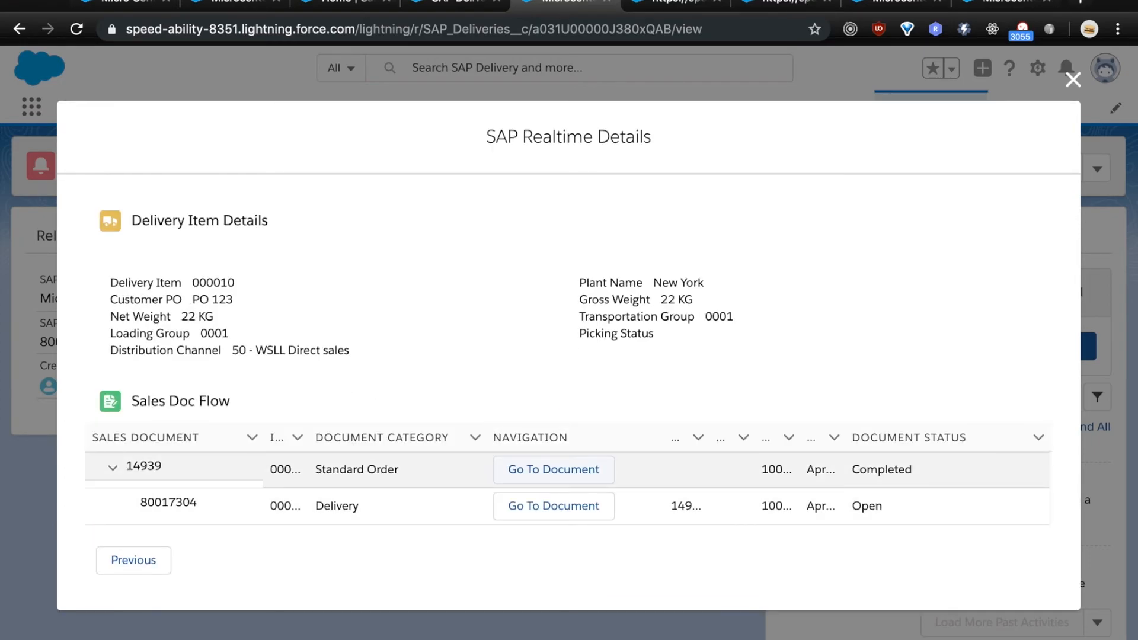
click(554, 470)
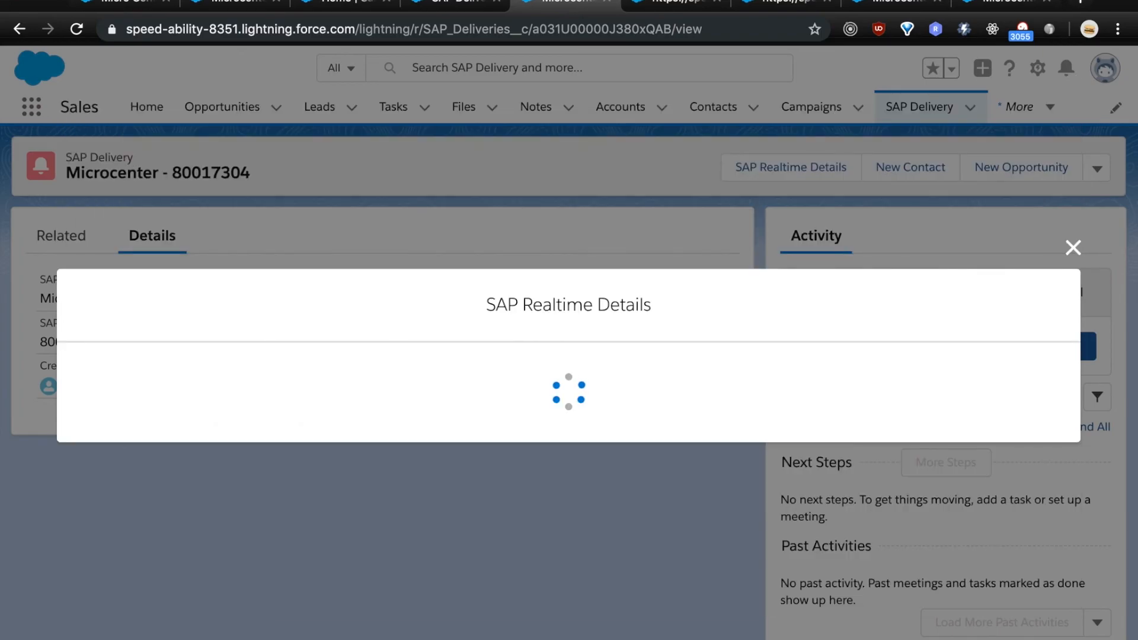